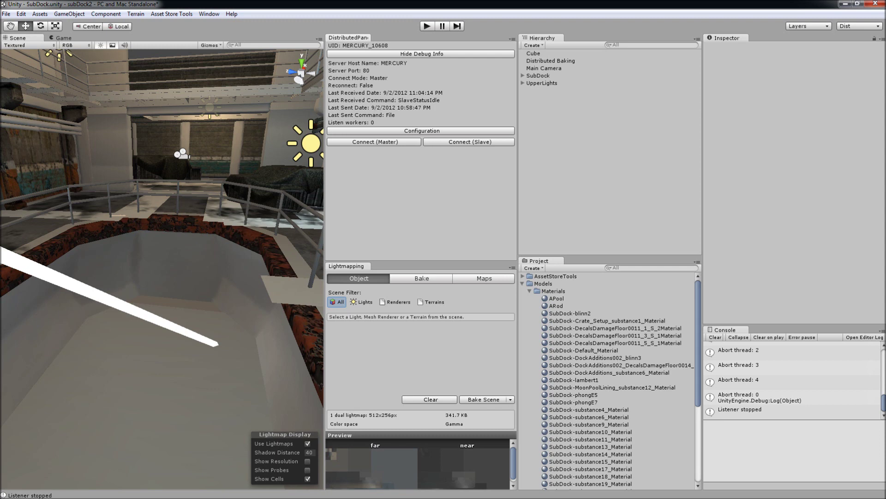
- Connect to the distributed baking server as master and open the project's Editor settings
click(375, 142)
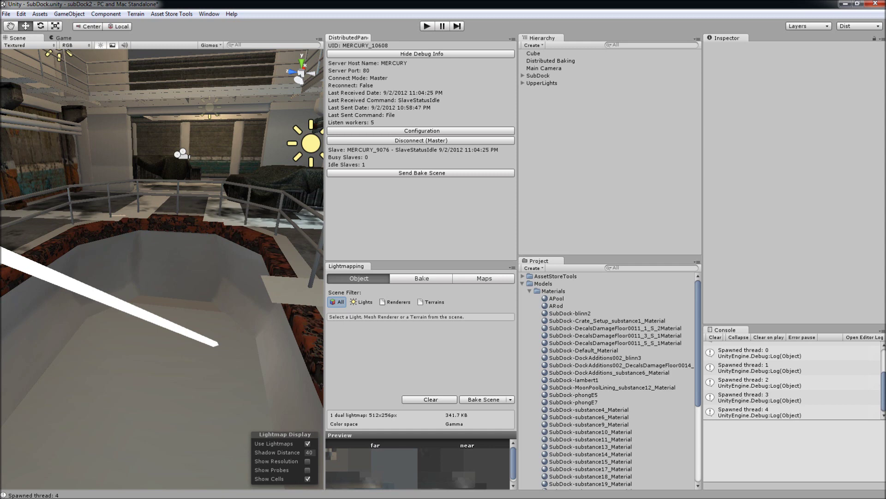
click(22, 14)
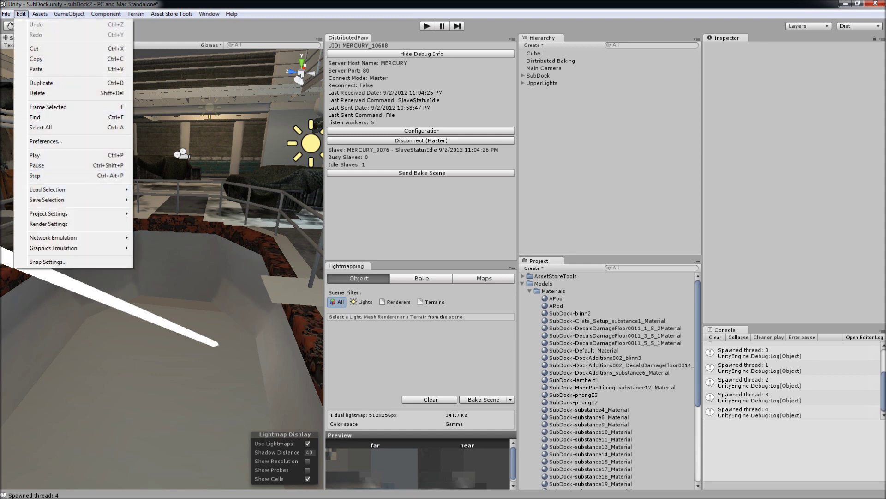
mouse_move(48, 213)
click(157, 305)
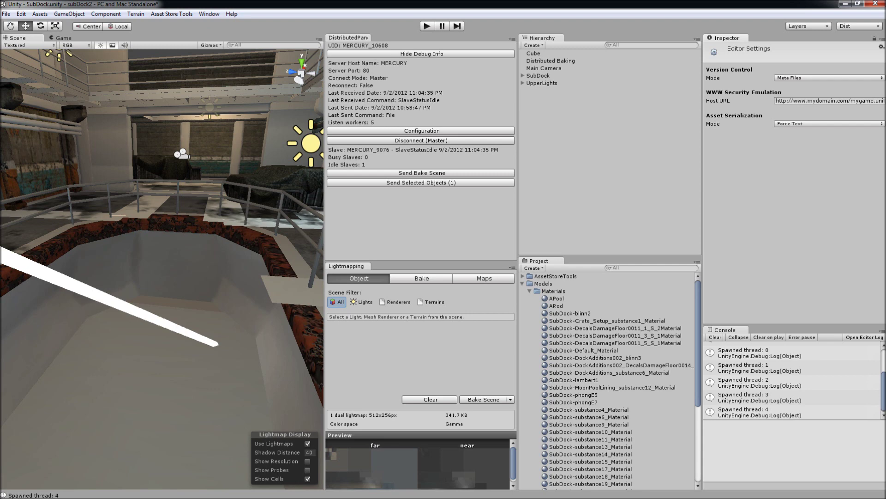
- Enable Run In Background in the project's Player settings and save the project
click(22, 14)
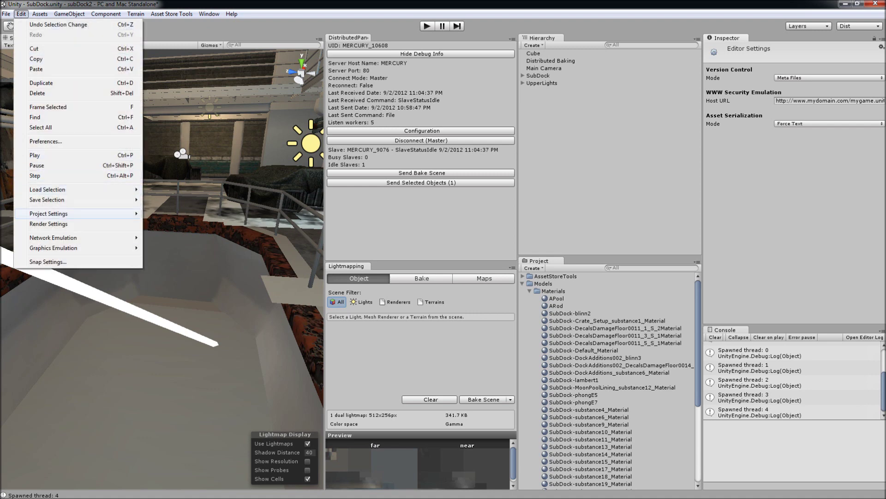
mouse_move(48, 214)
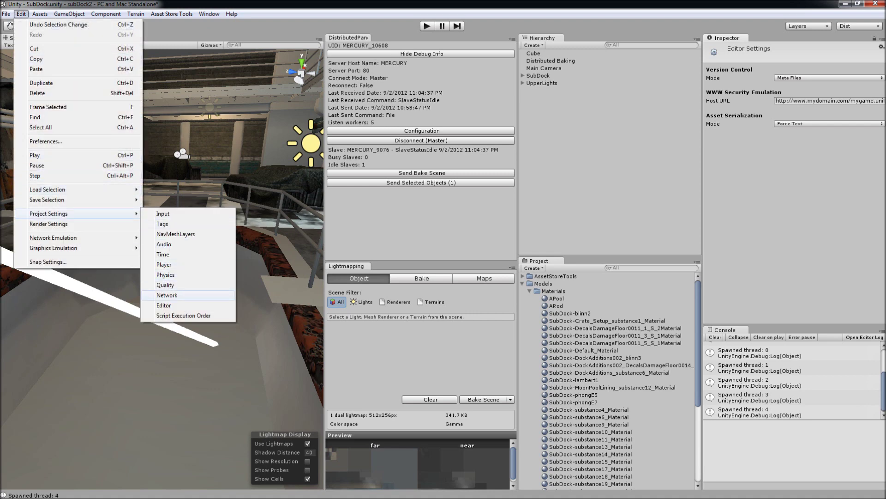
click(176, 265)
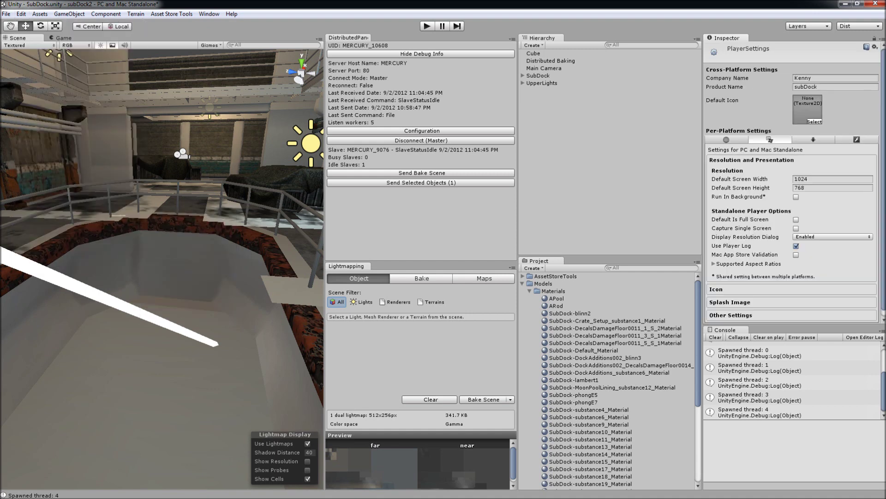
click(796, 197)
click(6, 13)
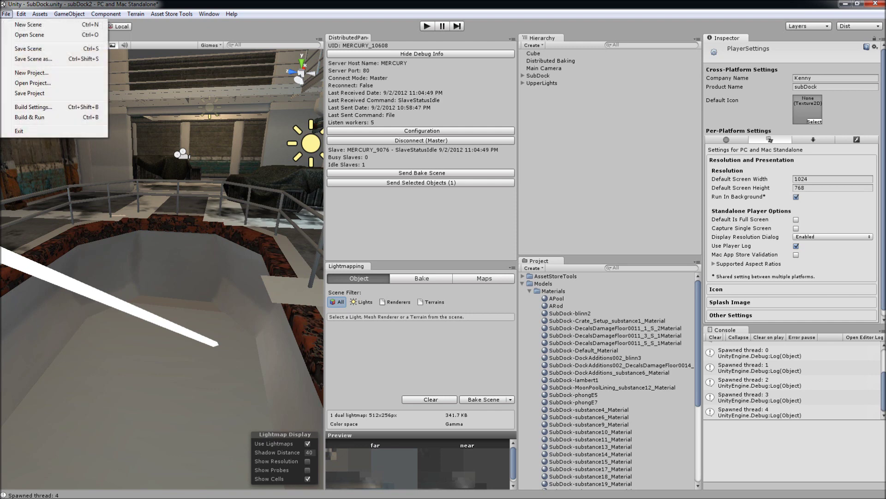
click(21, 93)
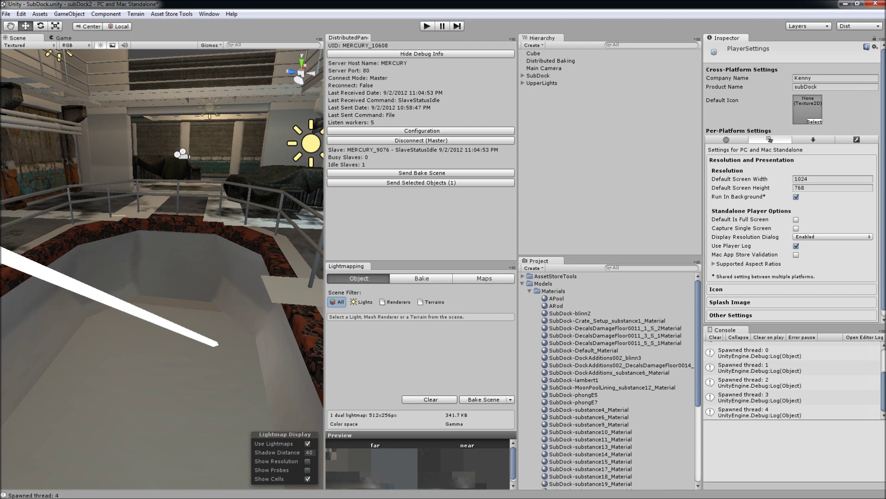
- Examine the moon pool walls object and the import settings of the SubDock model it comes from
click(178, 265)
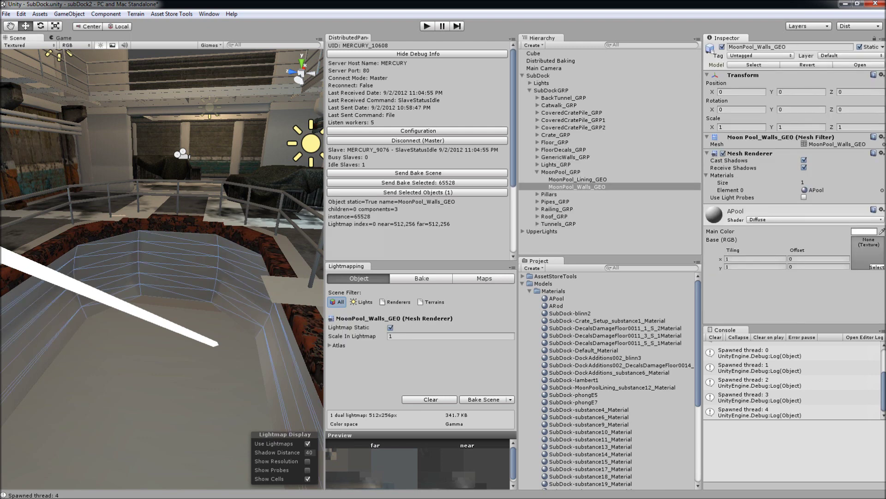
click(522, 284)
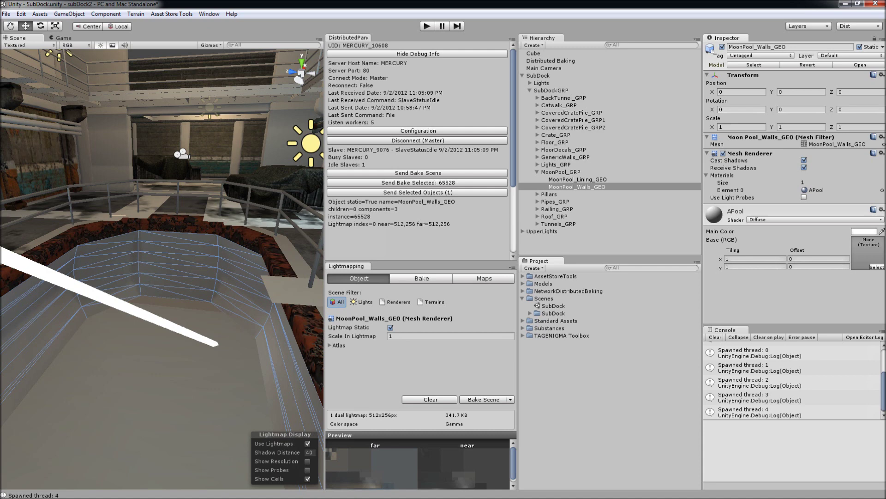
click(523, 284)
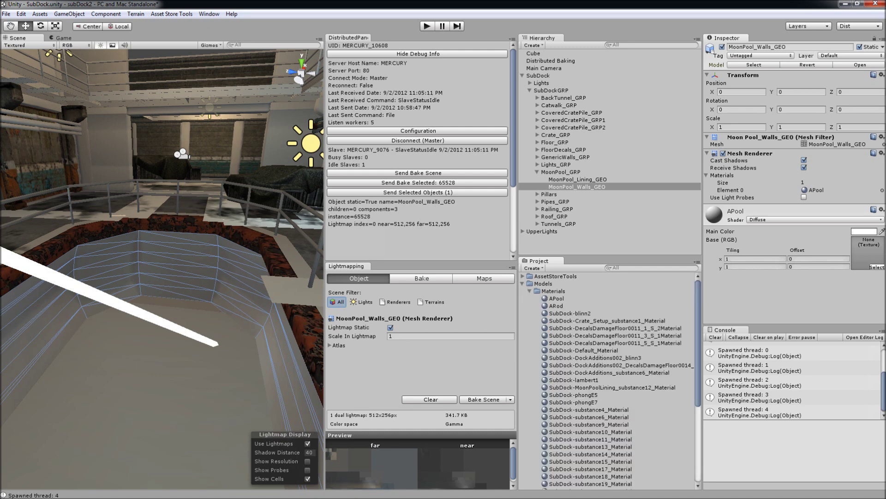
click(530, 291)
click(553, 298)
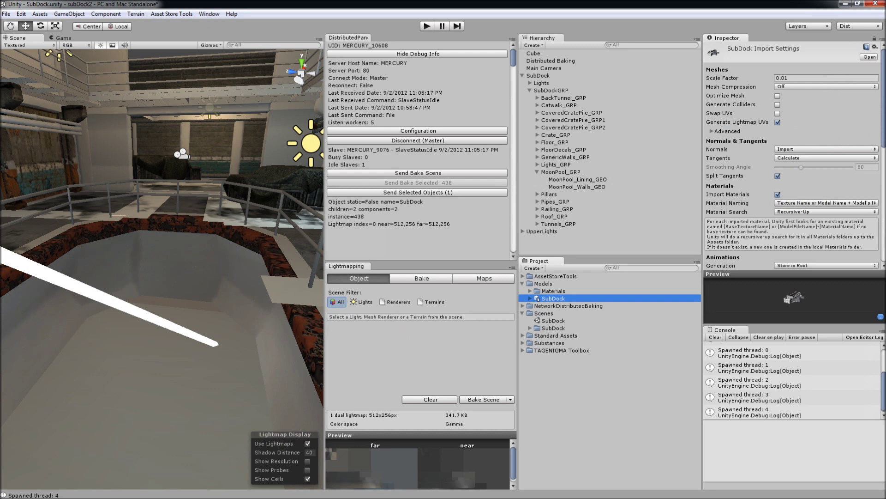
click(178, 263)
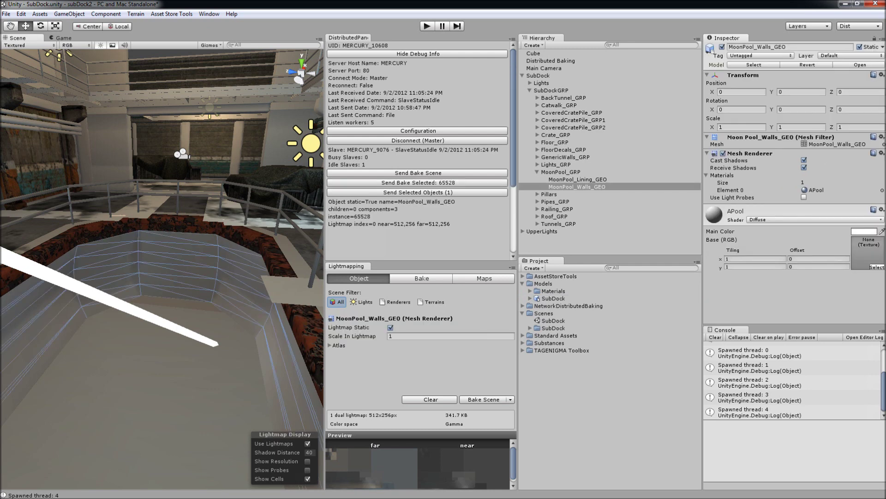
- Keep the glowing rod cube's material on the Self-Illumin/Diffuse shader and set its lightmapper emission to 50
click(152, 314)
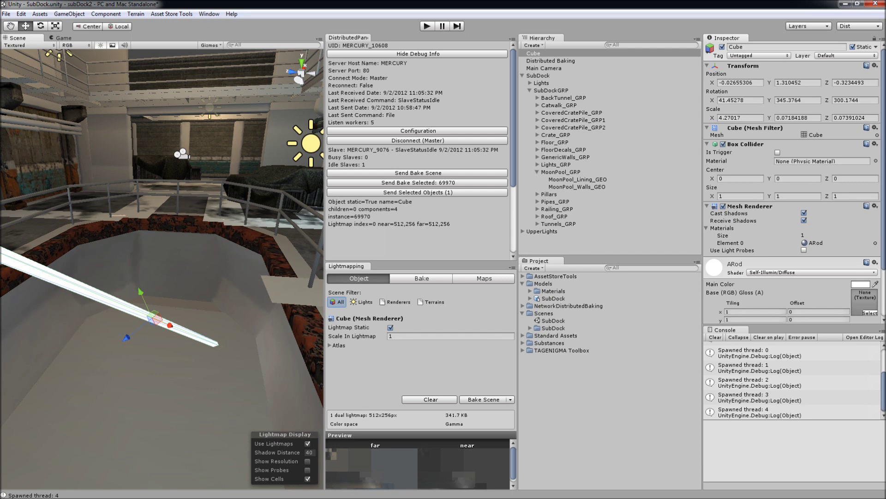
click(811, 272)
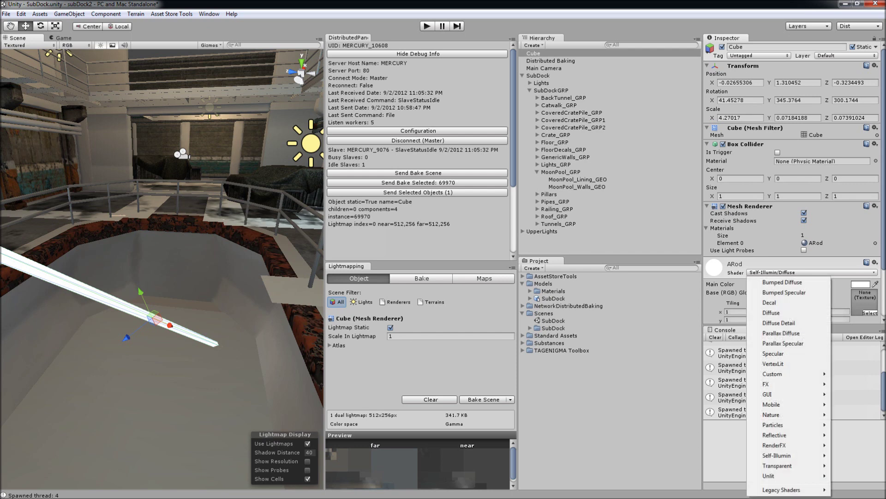
mouse_move(780, 456)
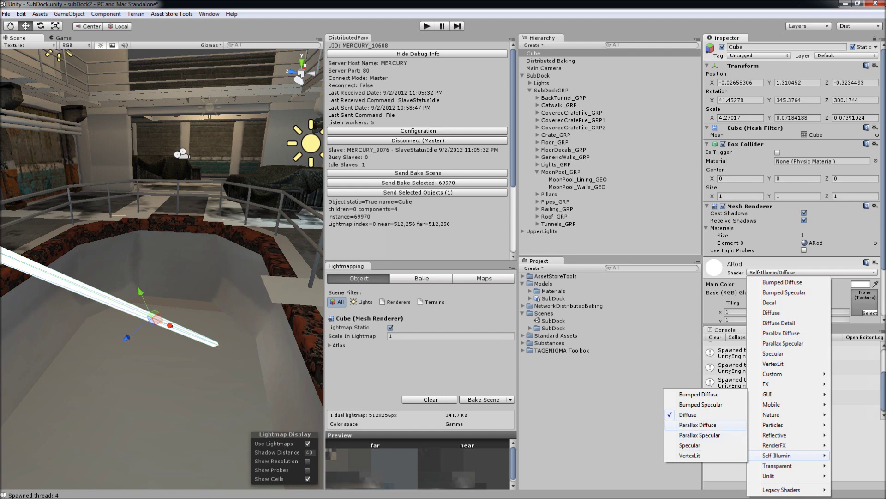
click(705, 414)
scroll(792, 182, down, 3)
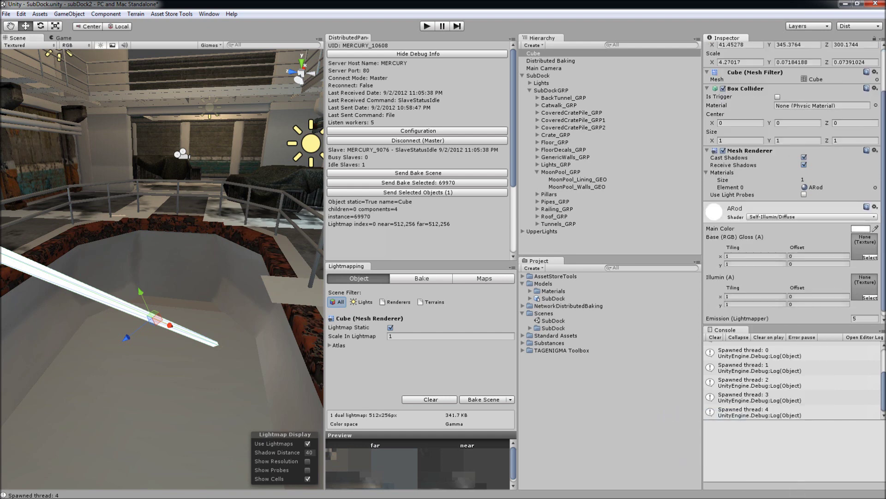
click(864, 313)
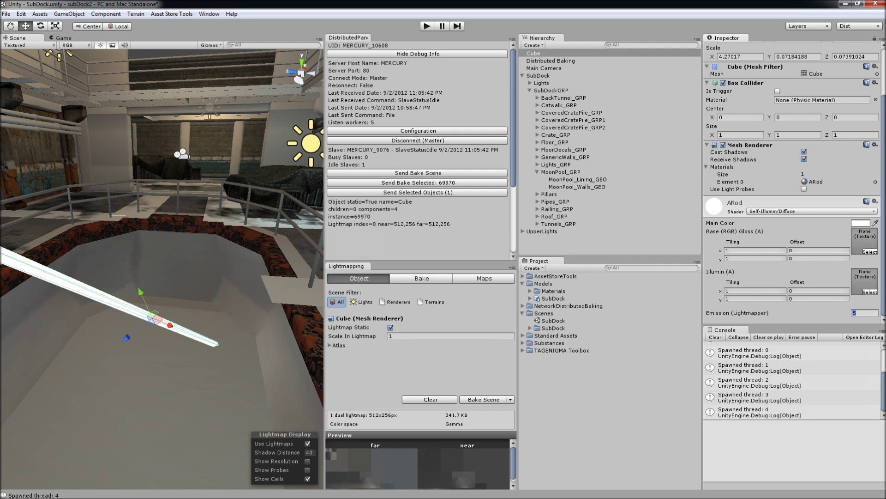
text(50)
key(Return)
- Select the rod cube's ARod material asset in the project and save the project
click(815, 182)
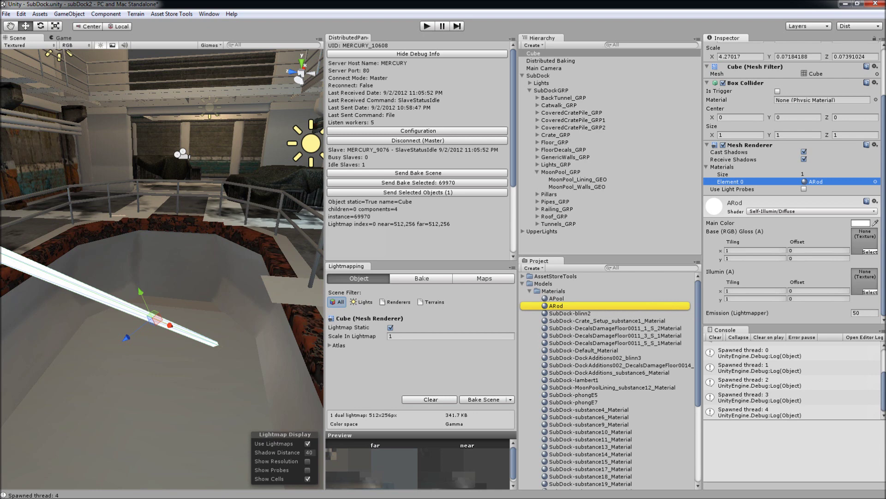
click(557, 305)
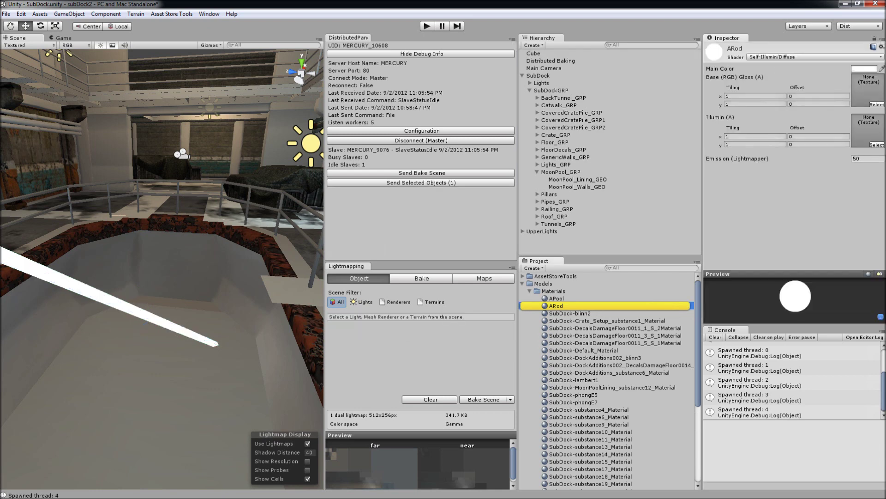
key(alt+f)
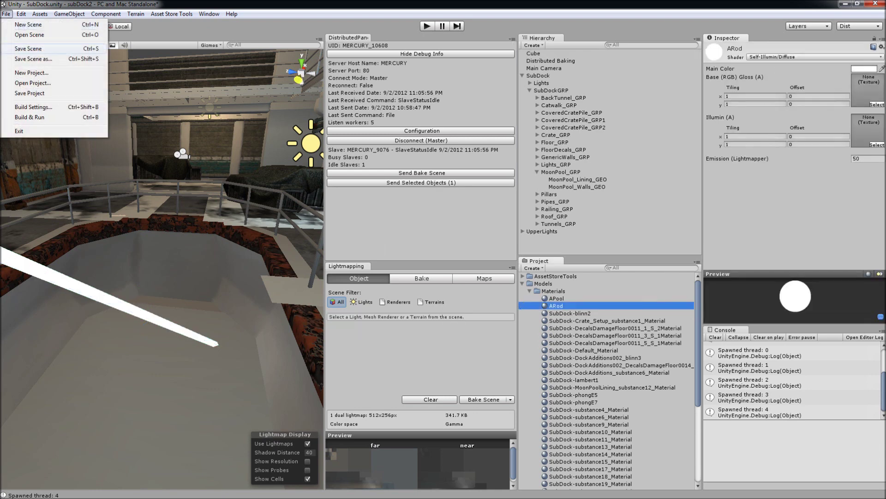
click(29, 92)
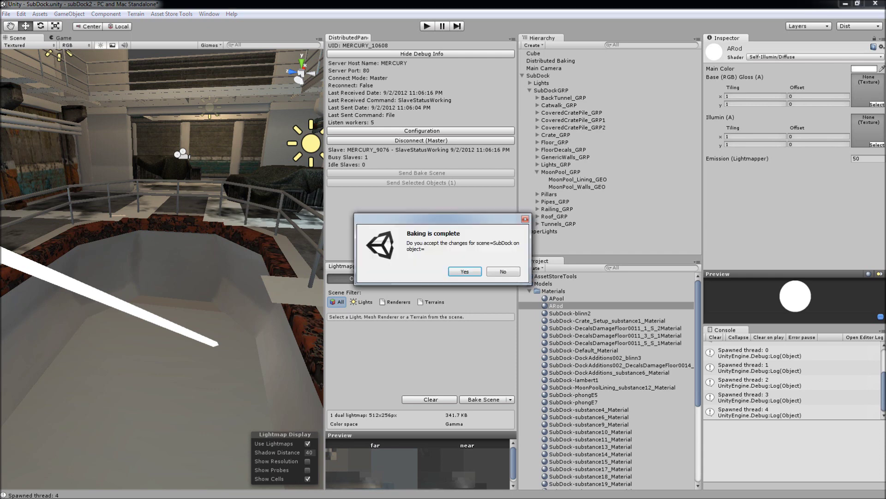
- Accept the completed bake for the SubDock scene and examine the pool's new lighting from different angles
key(Return)
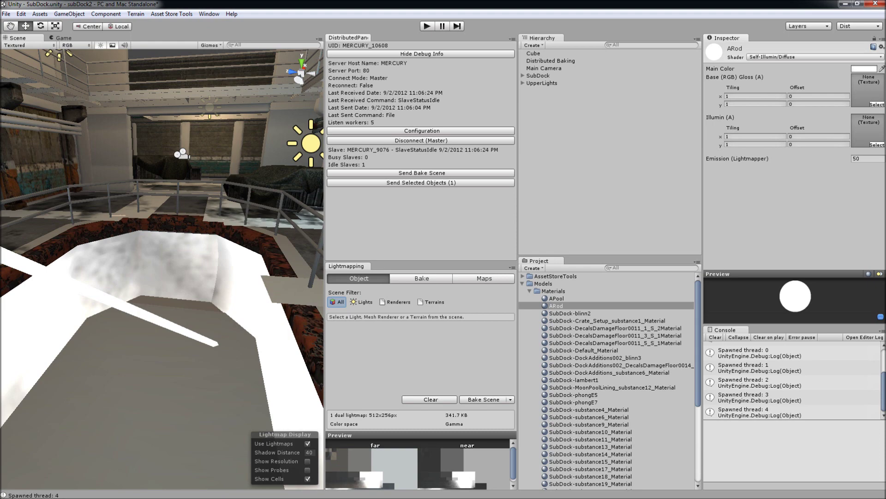
alt+drag(138, 258, 321, 324)
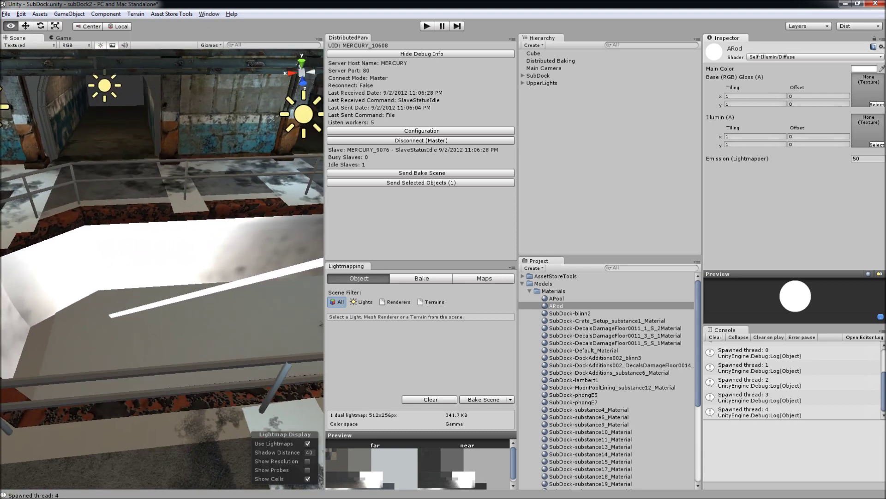
alt+drag(258, 284, 93, 267)
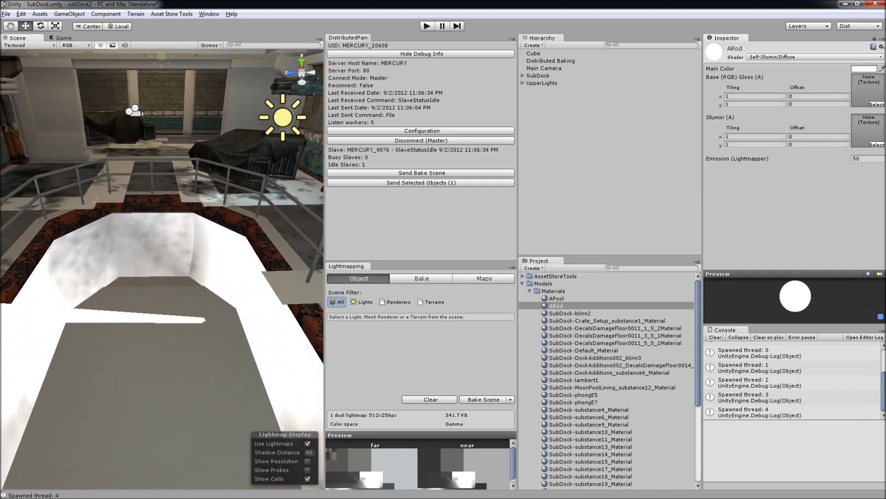
- Scale the rod cube down to about 1.24 in X and 0.05 in Z, and save the scene
click(139, 316)
key(e)
key(r)
drag(133, 341, 132, 341)
drag(173, 318, 163, 318)
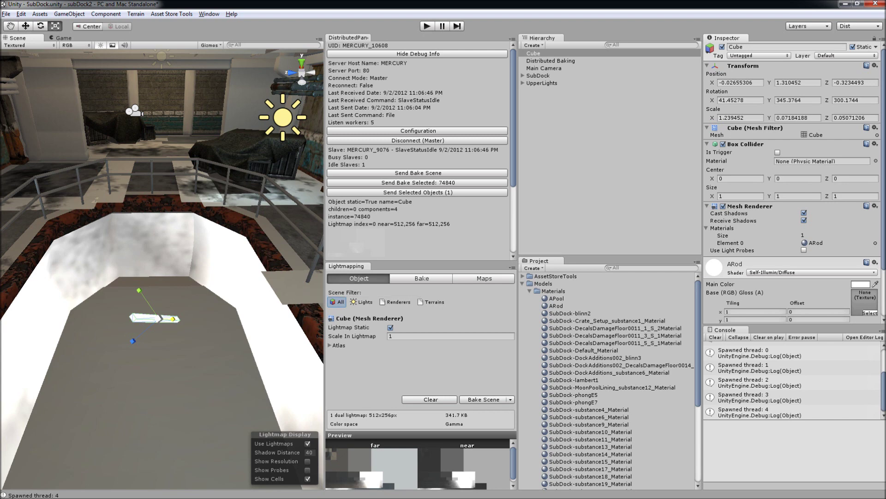
click(7, 14)
click(28, 48)
- Send the SubDock scene asset to the slave and accept the completed bake for the scene
click(522, 284)
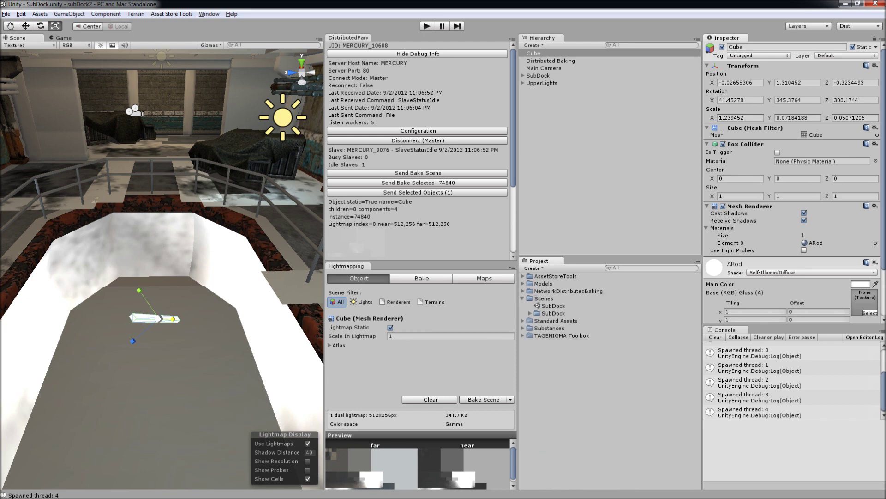
click(553, 305)
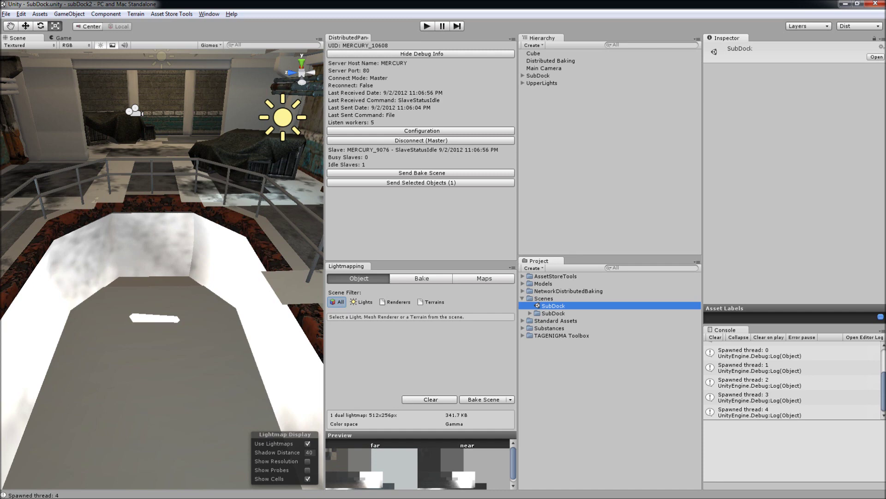
click(421, 182)
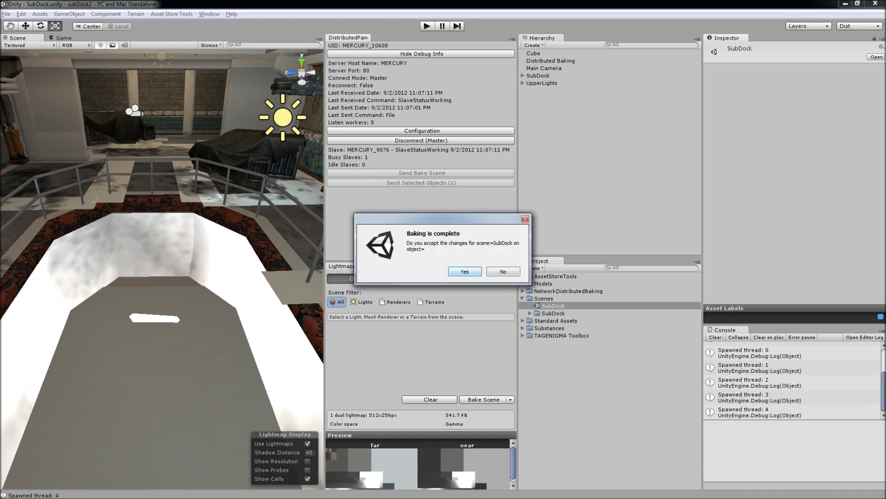
key(Return)
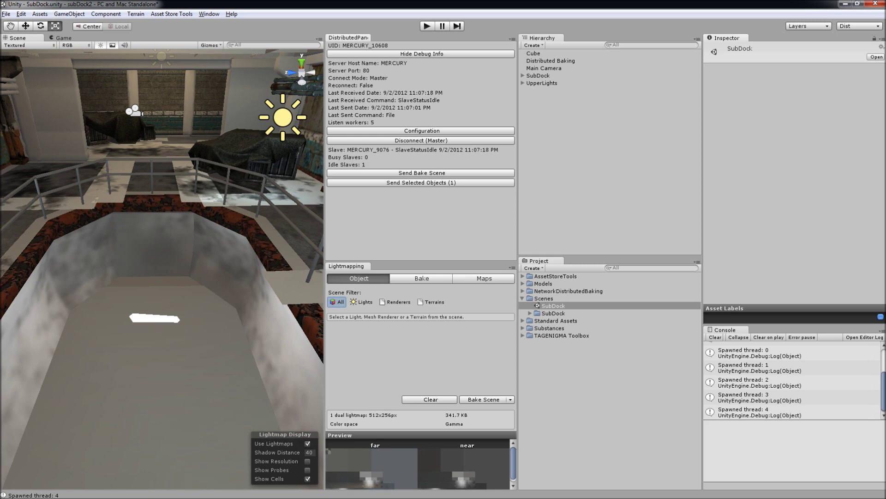
- Create a sphere above the rod in the pool and assign the ARod material to it
click(154, 318)
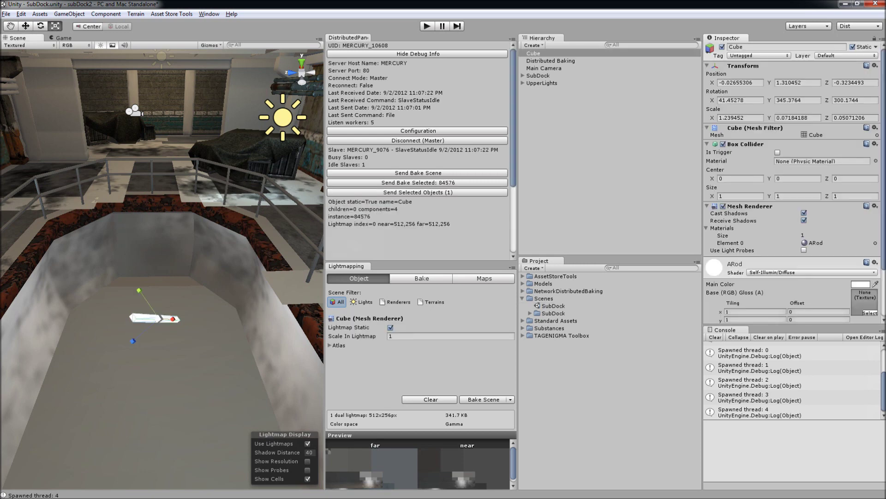
click(69, 14)
mouse_move(116, 34)
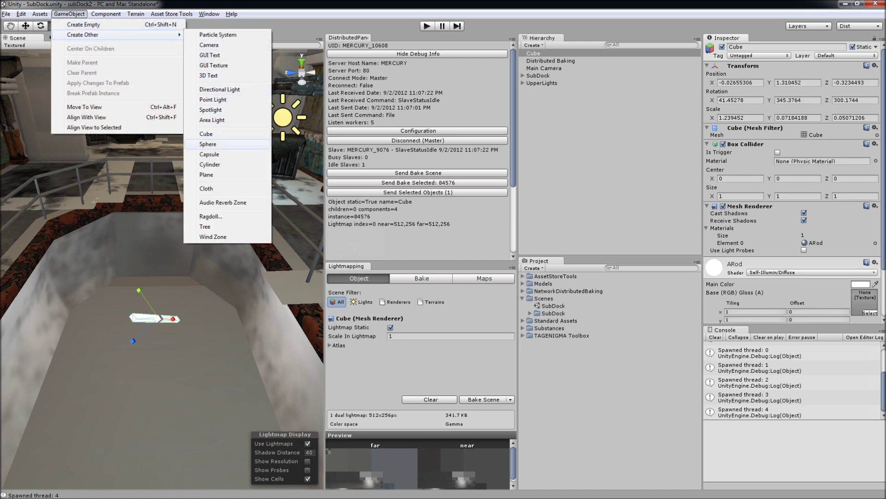
click(208, 144)
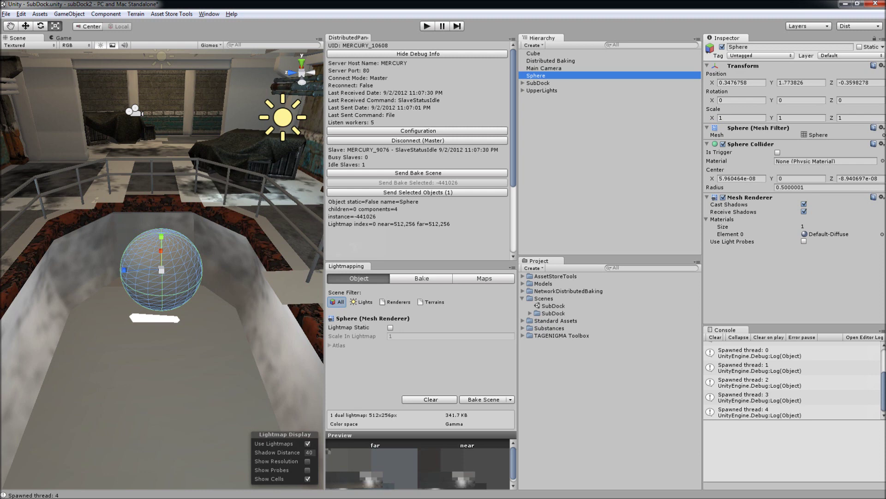
click(882, 234)
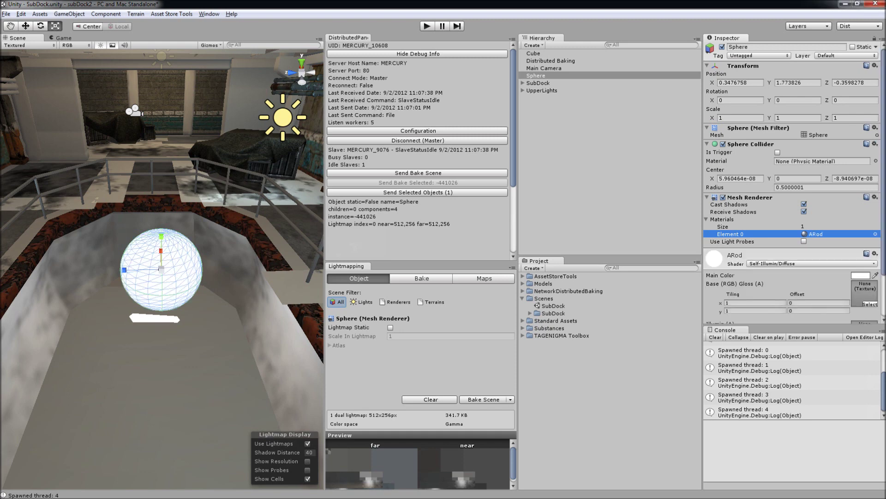
scroll(792, 185, down, 3)
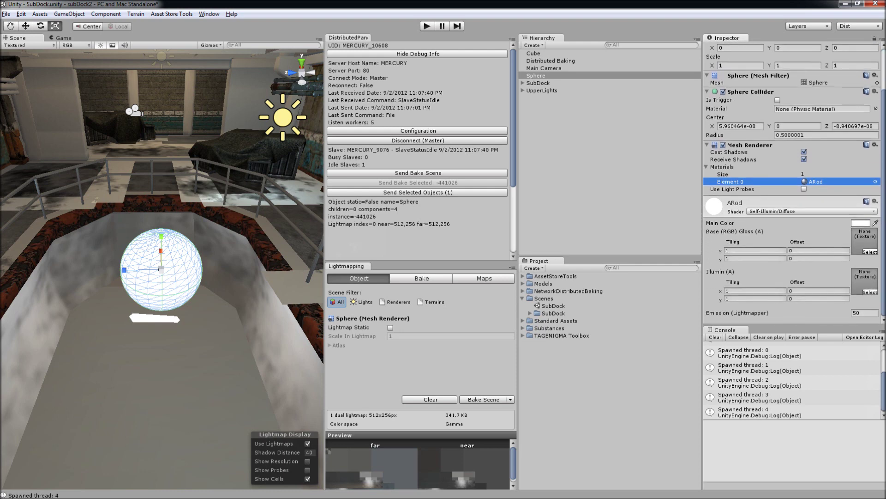
- Set the ARod material's lightmapper emission to 75
click(864, 313)
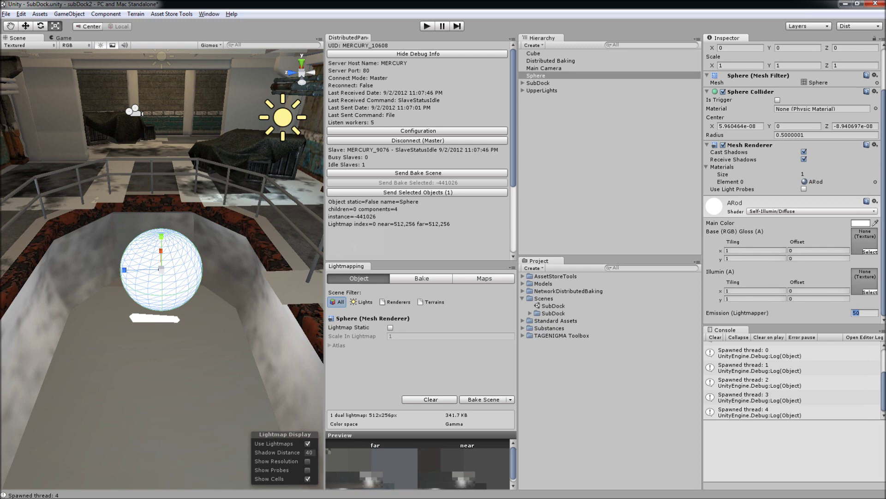
text(75)
key(Return)
- Scale the sphere uniformly to about 0.37 and lower it toward the pool floor, saving the scene
drag(161, 270, 132, 269)
key(w)
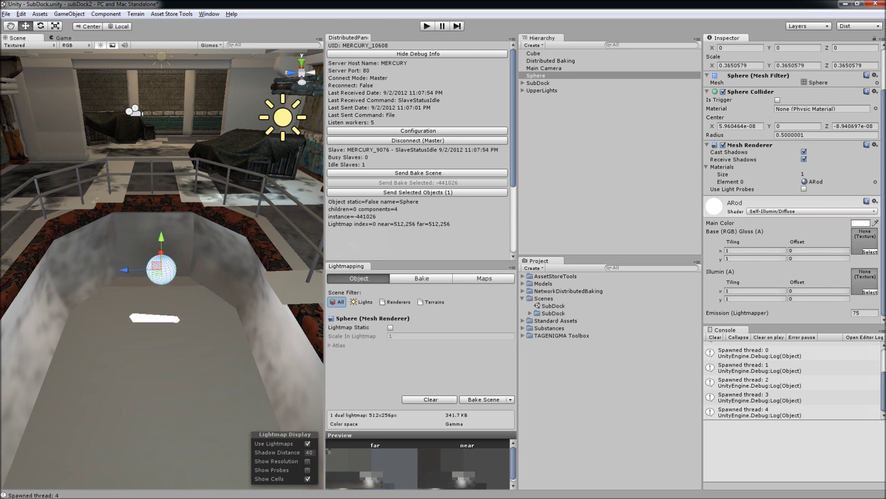
drag(161, 237, 163, 366)
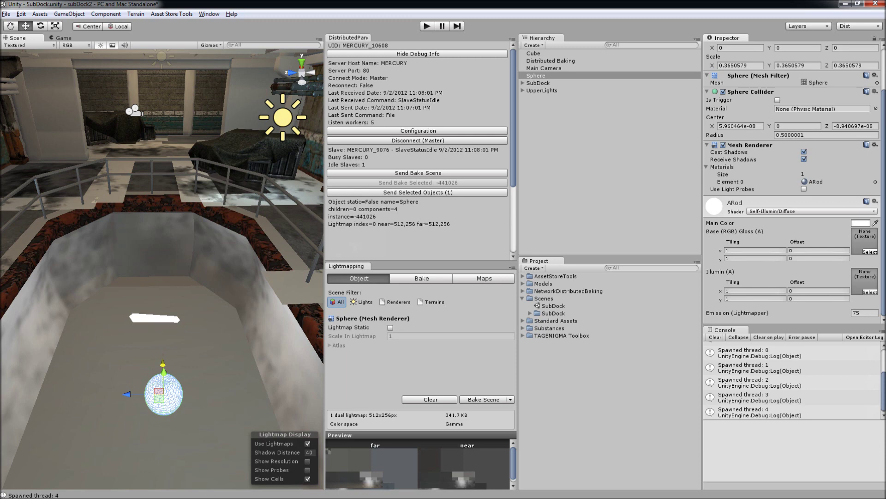
click(6, 14)
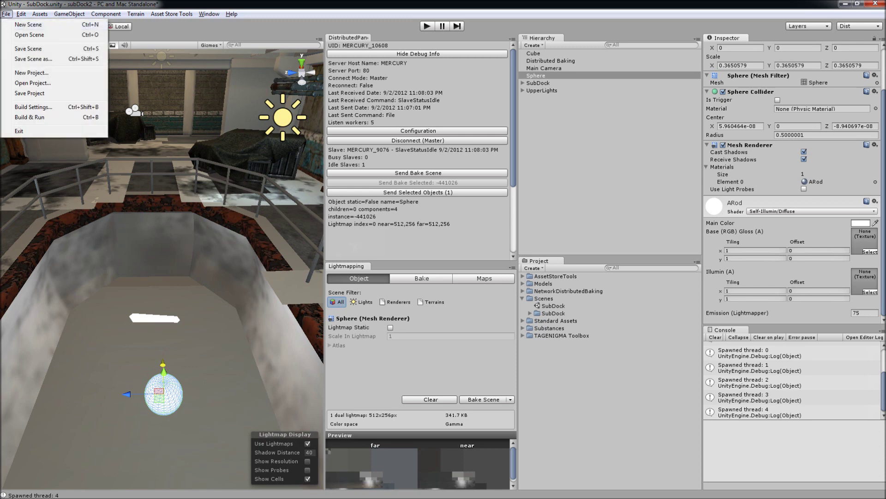
click(28, 48)
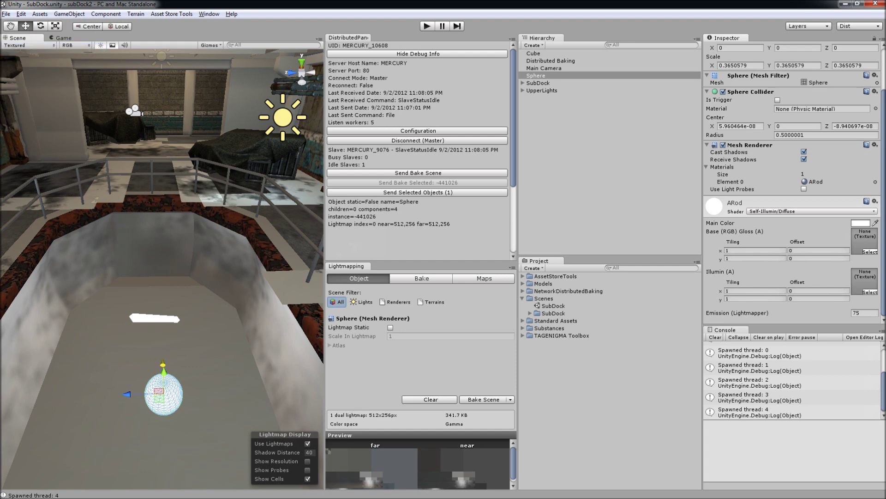
- Send the SubDock scene asset to the slave and accept the completed bake, checking the pool's lighting from different angles
click(553, 305)
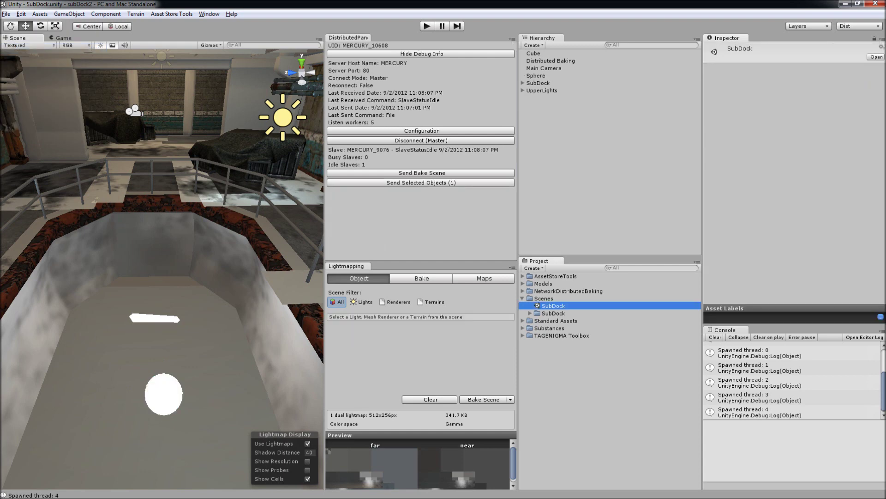
click(421, 182)
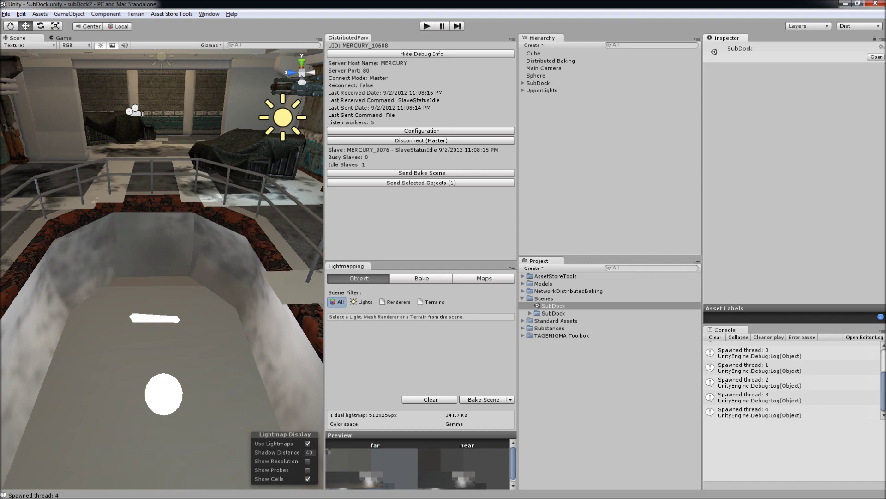
alt+drag(162, 276, 642, 268)
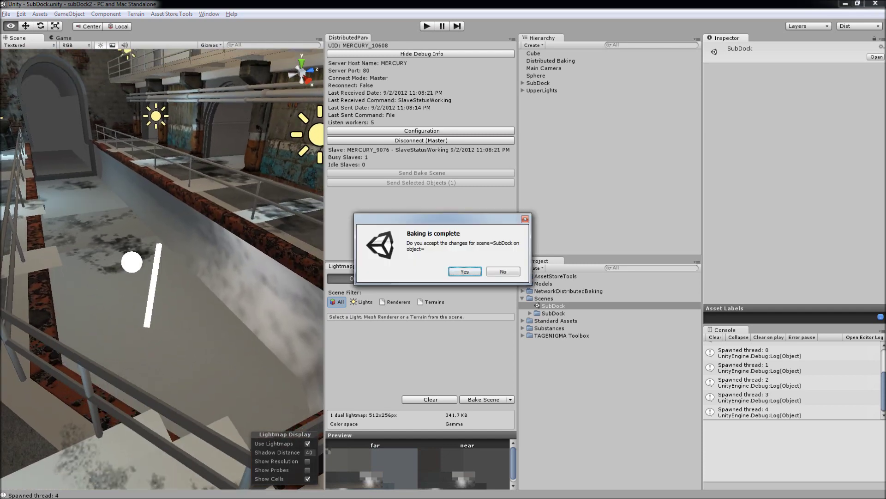
key(Return)
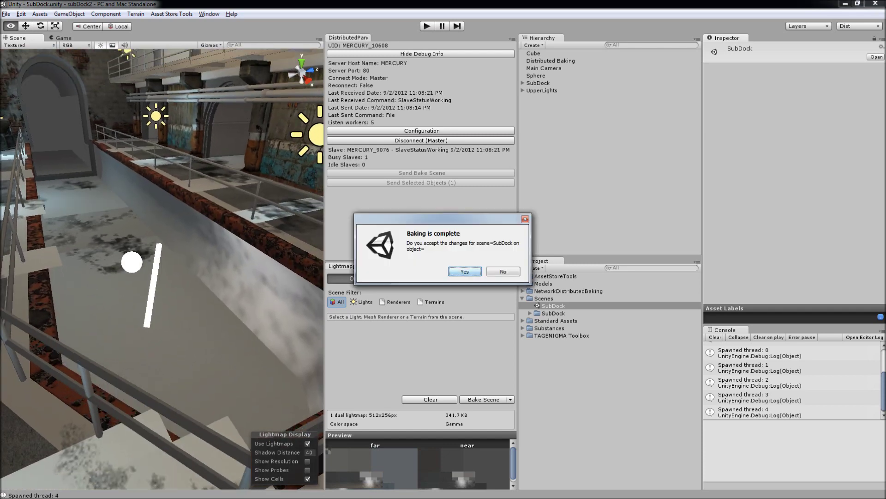
alt+drag(249, 273, 51, 281)
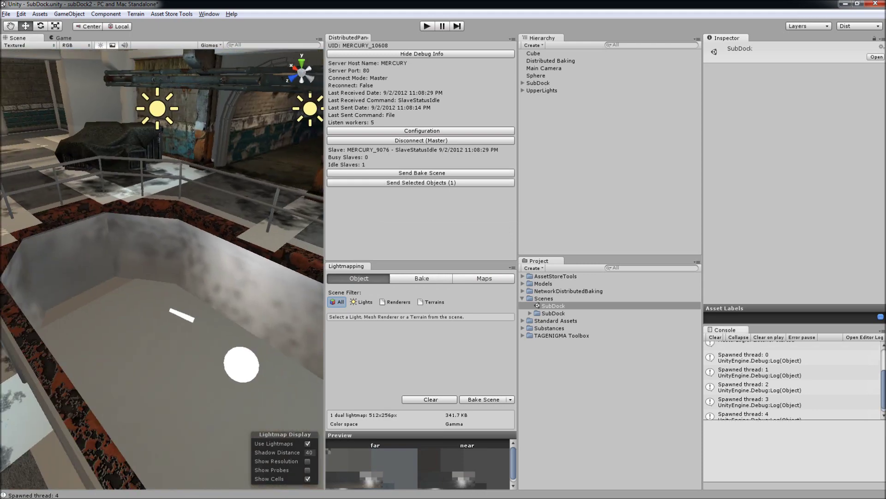
alt+drag(207, 273, 116, 242)
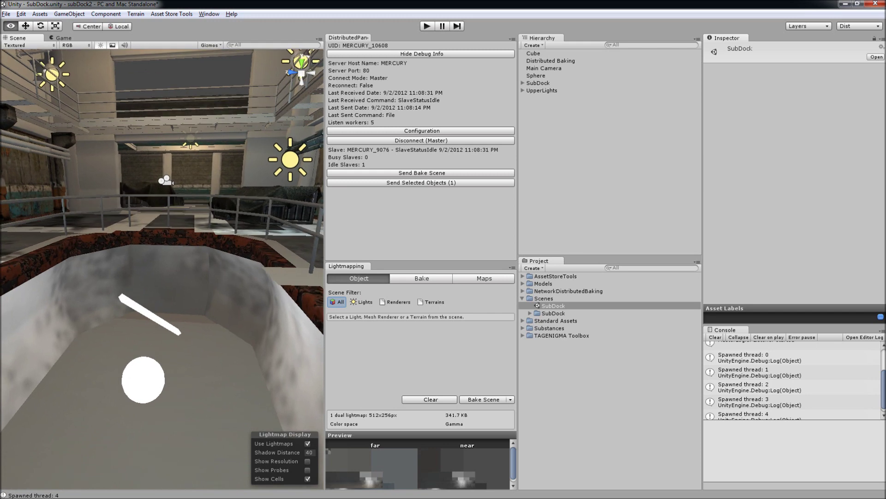
- Set the lightmapper emission of the ARod material shared by the rod and sphere to 5
click(143, 380)
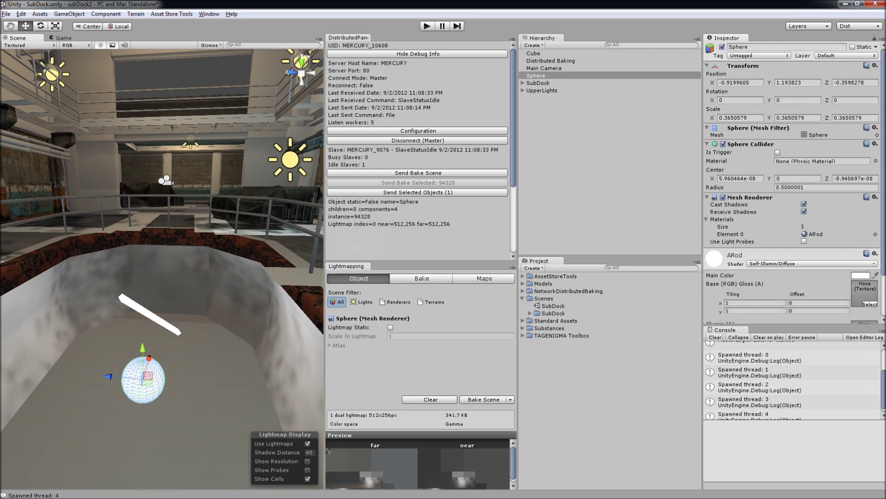
click(203, 291)
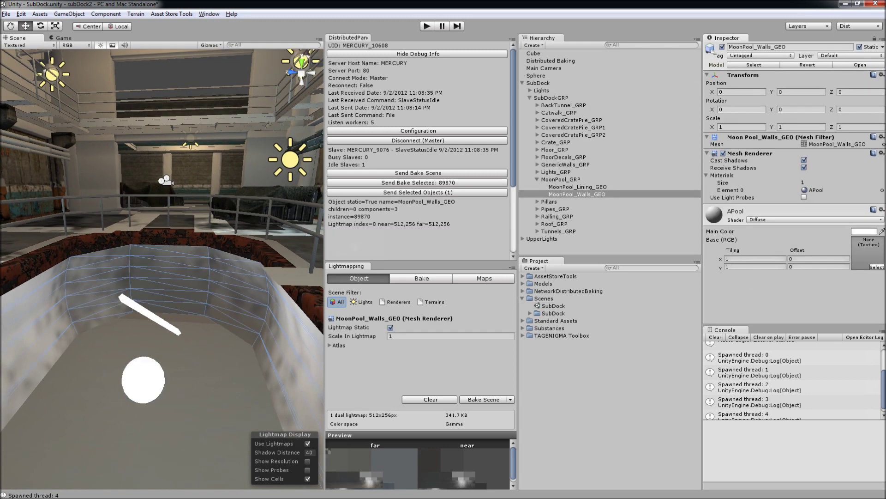
click(143, 379)
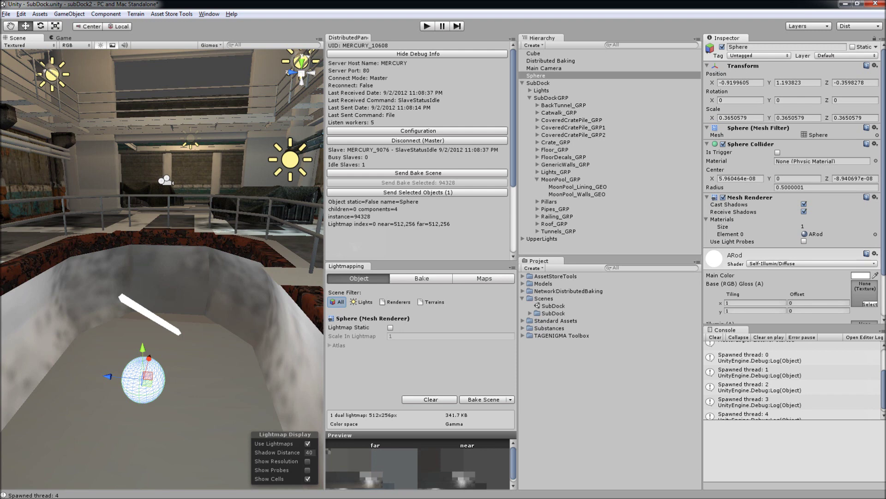
click(150, 315)
scroll(791, 184, down, 3)
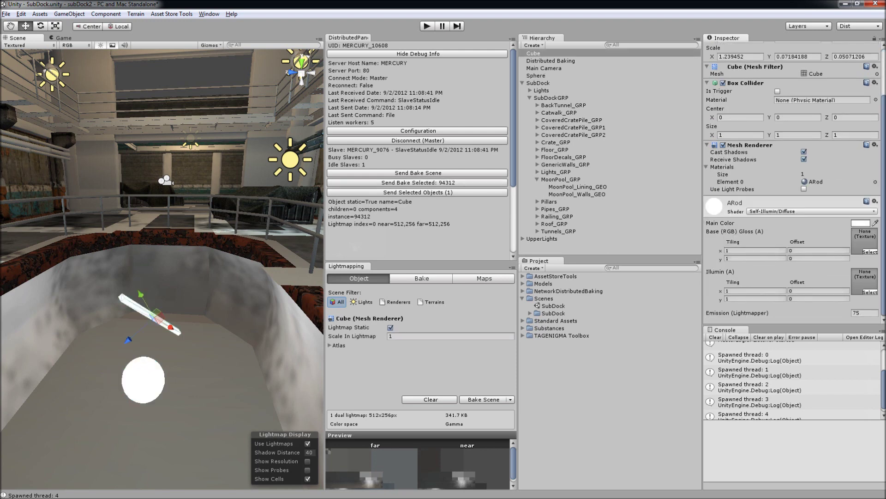
click(864, 312)
text(5)
- Delete the rod cube from the pool
click(143, 380)
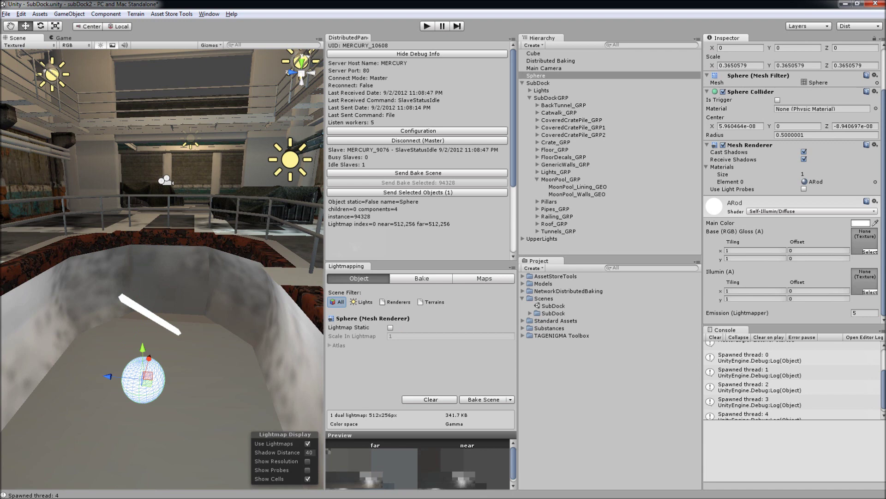
click(149, 314)
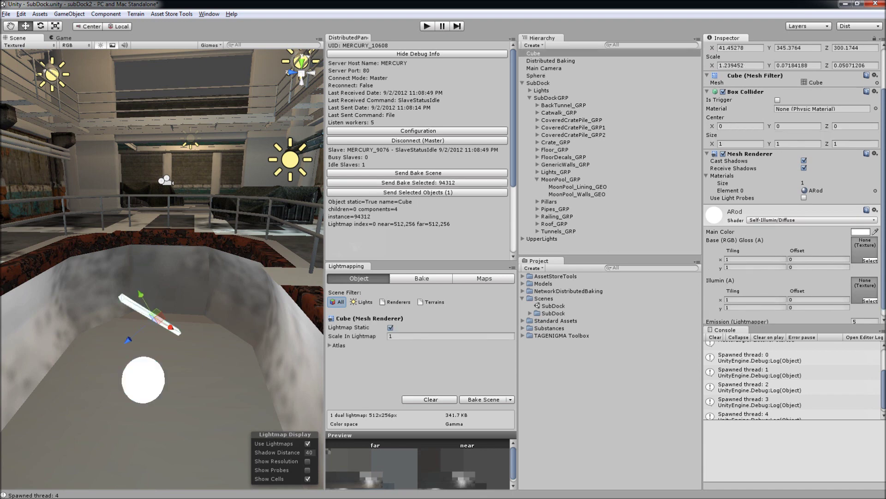
key(Delete)
- Move the sphere within the pool to about X 0.99, Y 0.38, Z -0.94 and save the scene
click(143, 379)
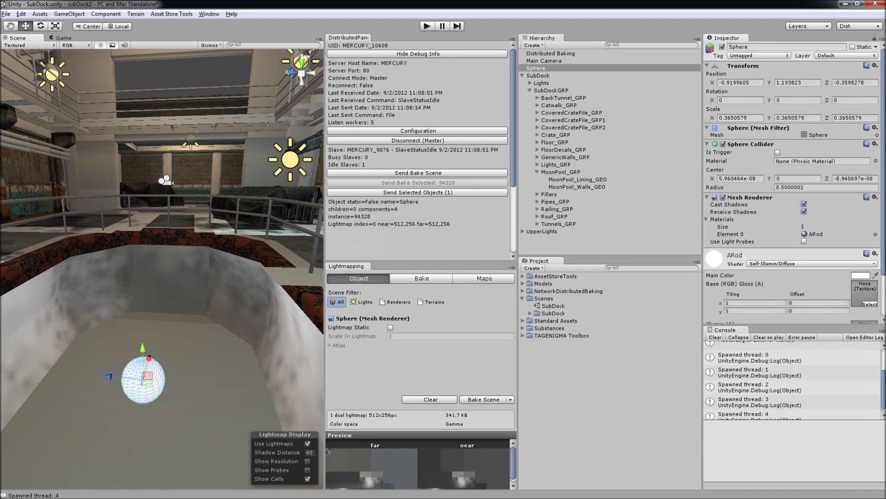
drag(148, 358, 199, 363)
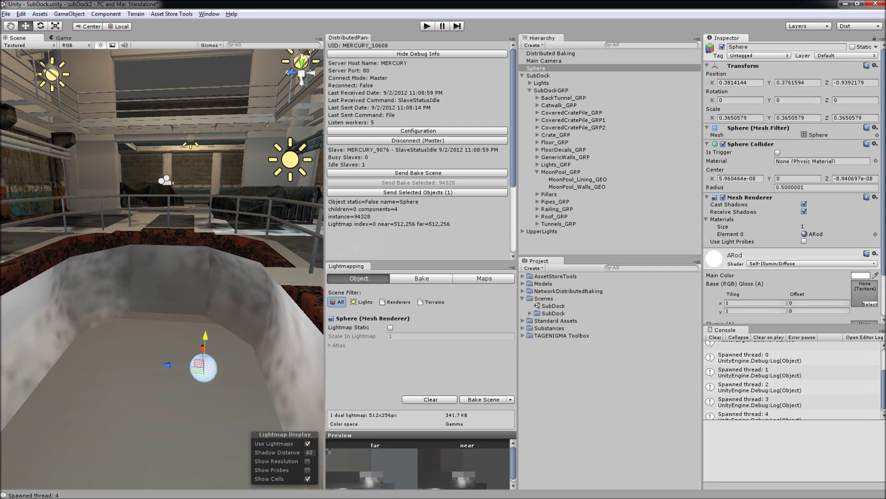
key(f)
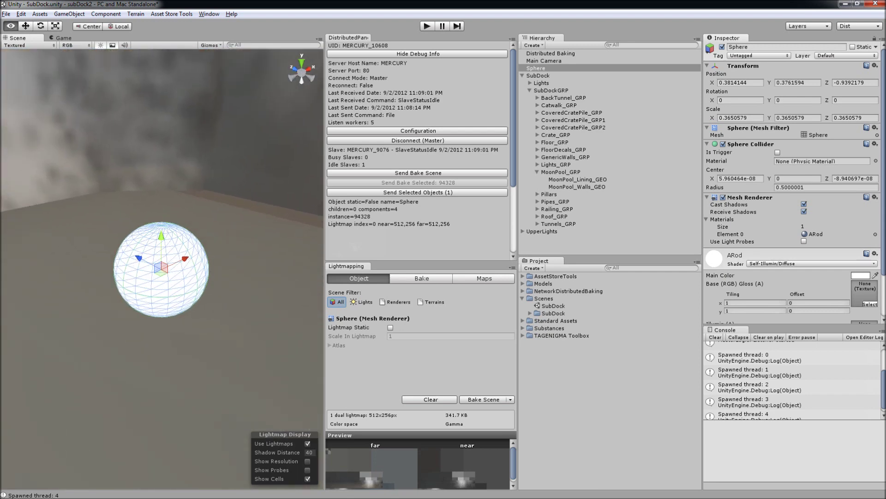
drag(184, 259, 353, 235)
scroll(162, 268, down, 10)
key(f)
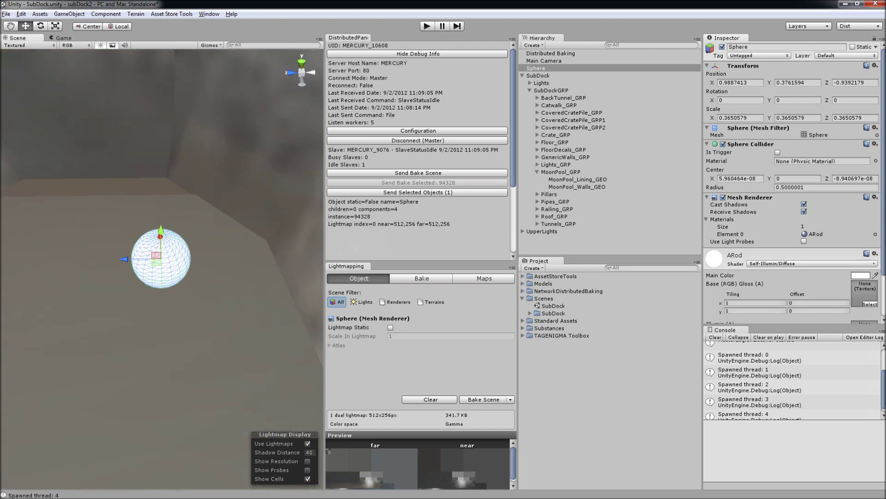
scroll(162, 269, down, 12)
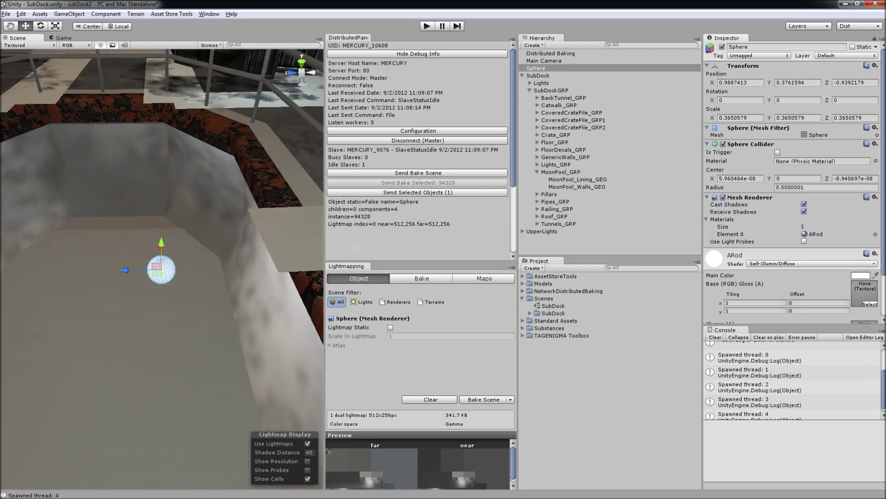
key(ctrl+s)
- Send the SubDock scene asset to the slave, accept the completed bake and check the SubDock folder's lightmap files
click(553, 305)
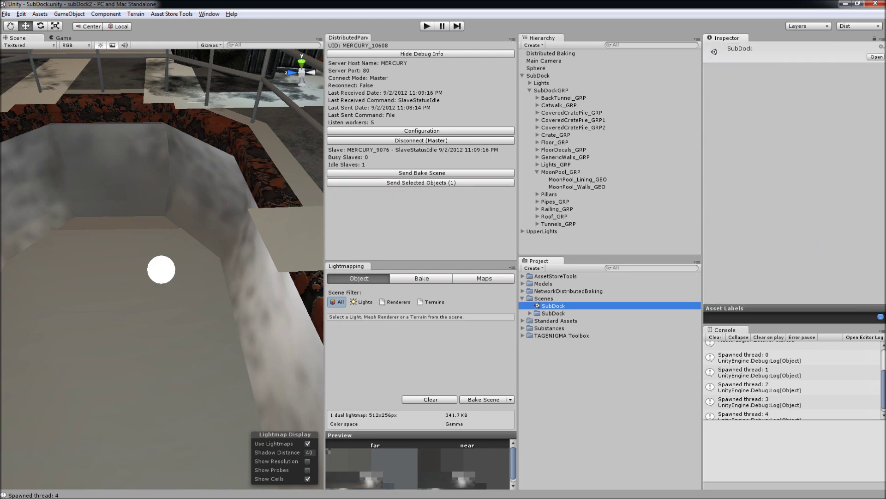
click(421, 182)
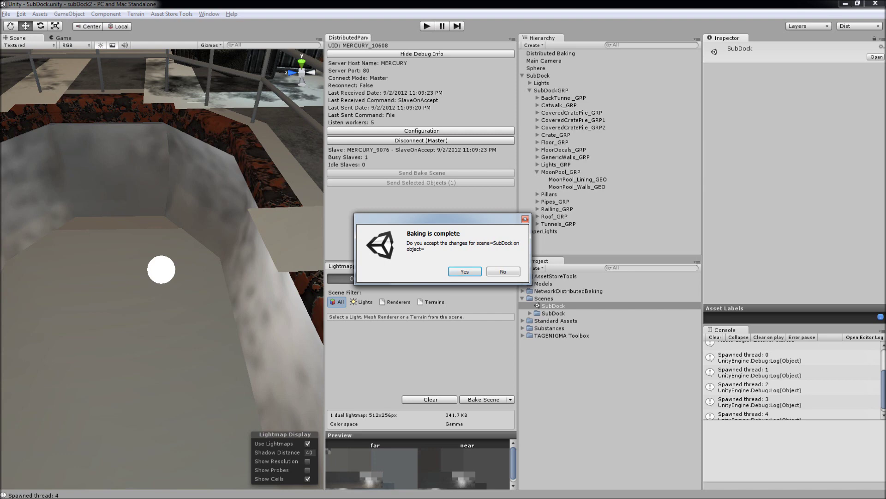
key(Return)
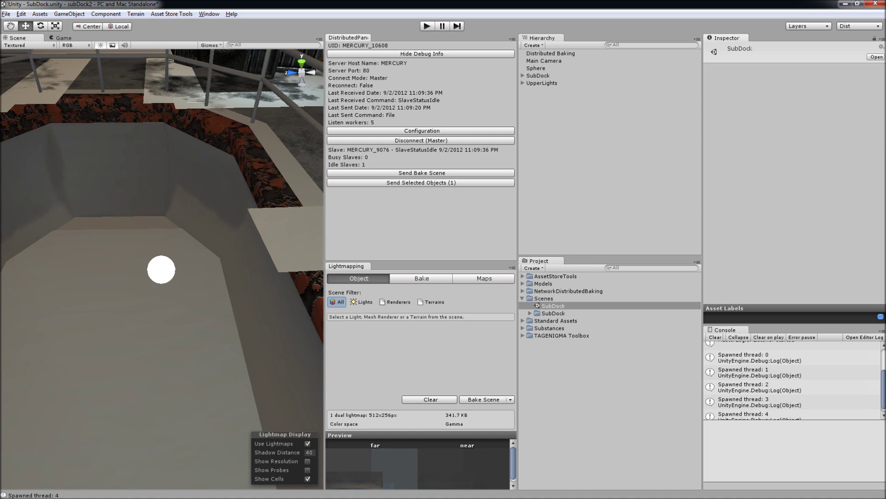
click(529, 313)
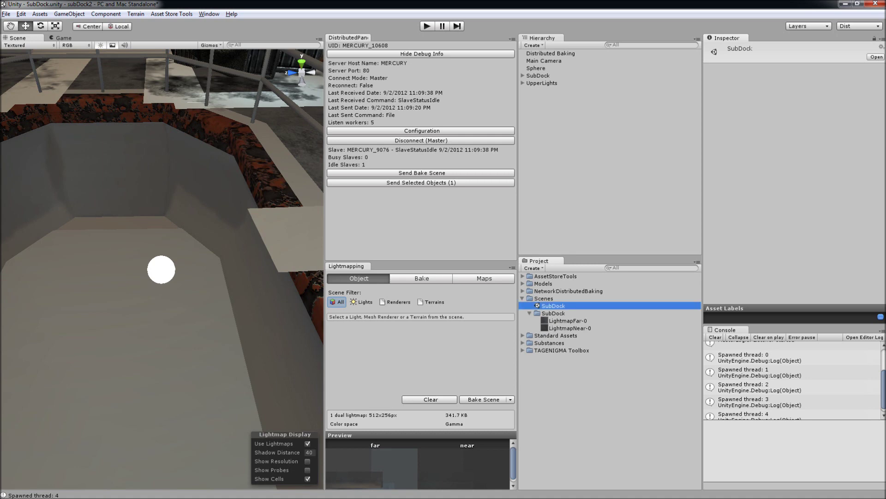
click(529, 313)
- Set the lightmapper emission of the sphere's ARod material to 100, and save both the scene and the project
click(162, 269)
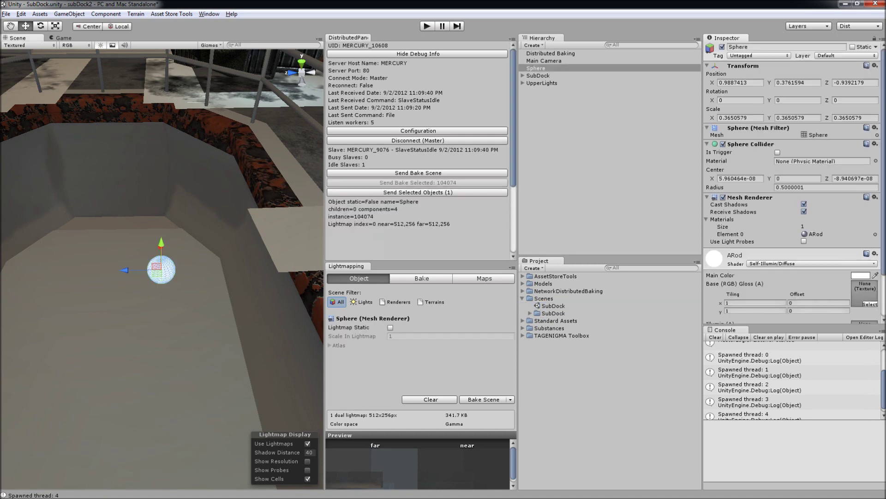
double_click(817, 234)
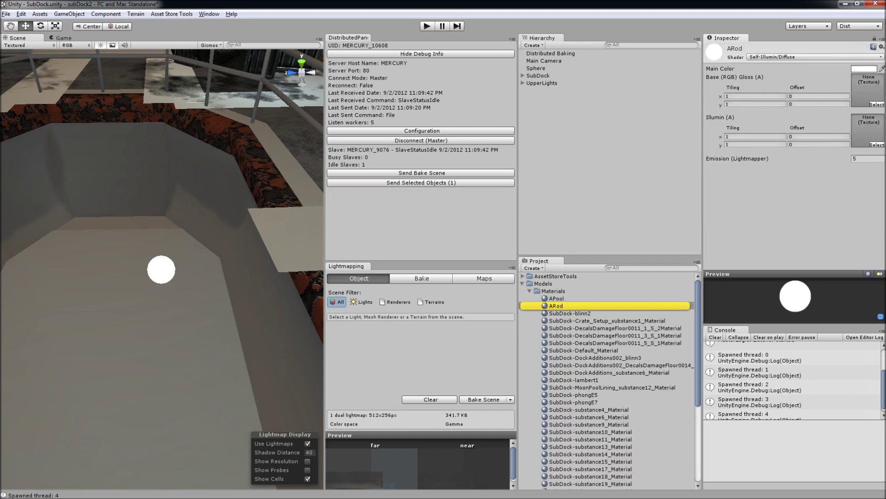
click(860, 158)
text(100)
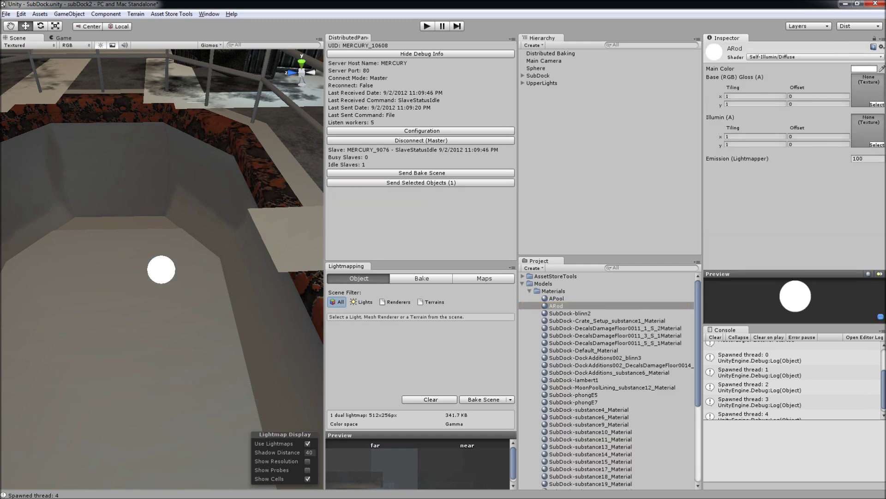
click(6, 14)
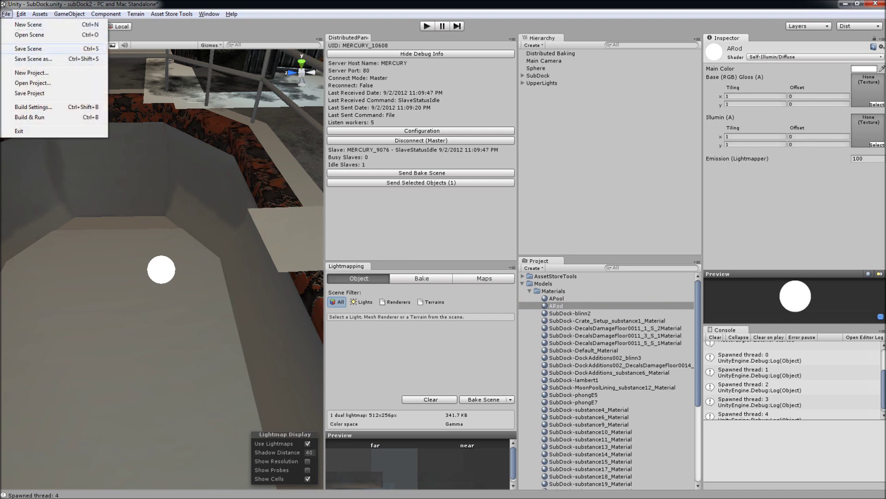
click(29, 48)
click(6, 14)
click(29, 93)
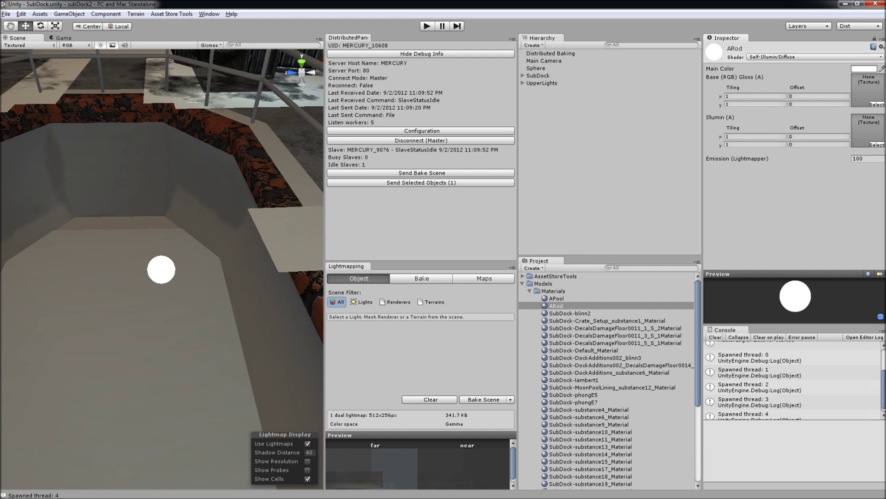
- Send the selected ARod material to the slave and accept the completed bake
click(421, 183)
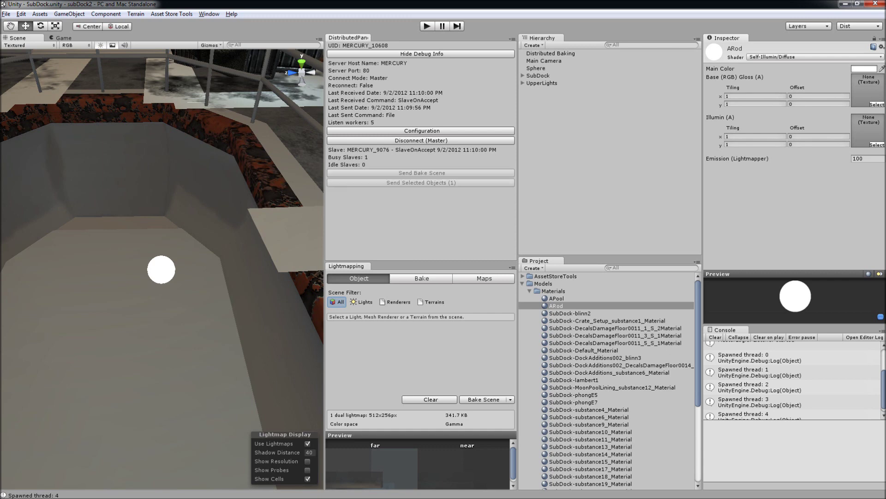
key(Return)
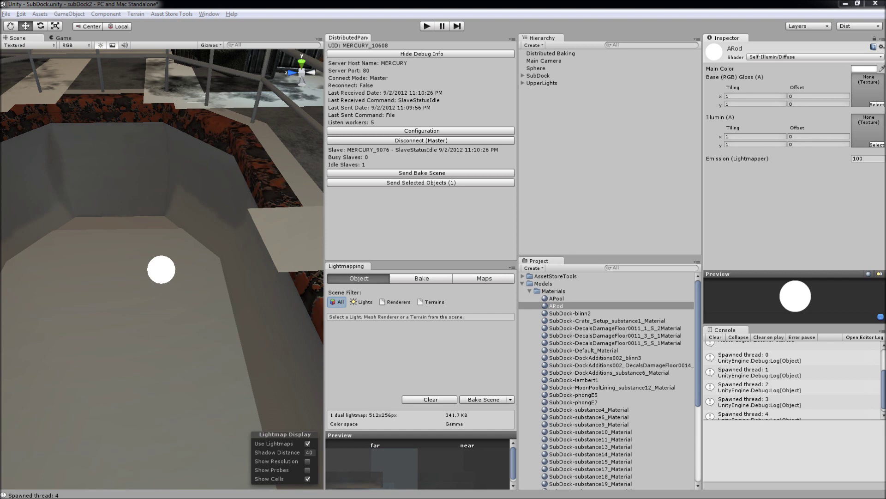
- Mark the sphere in the pool as static
click(162, 269)
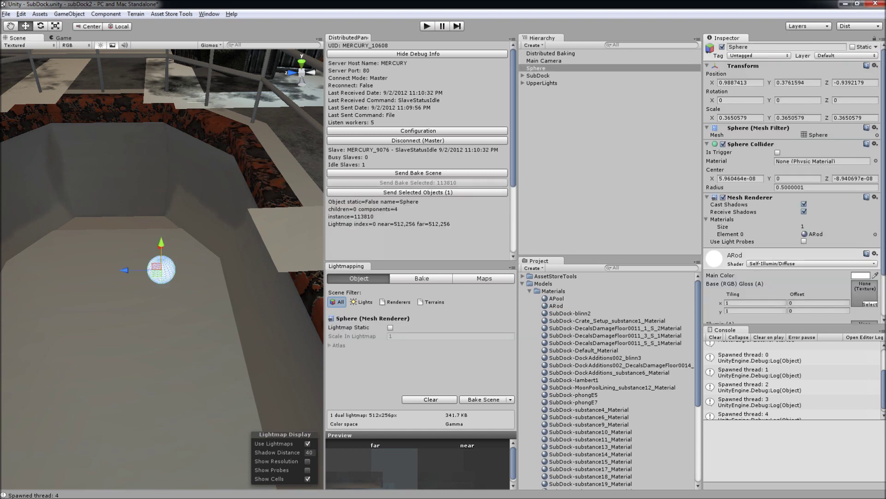
click(853, 47)
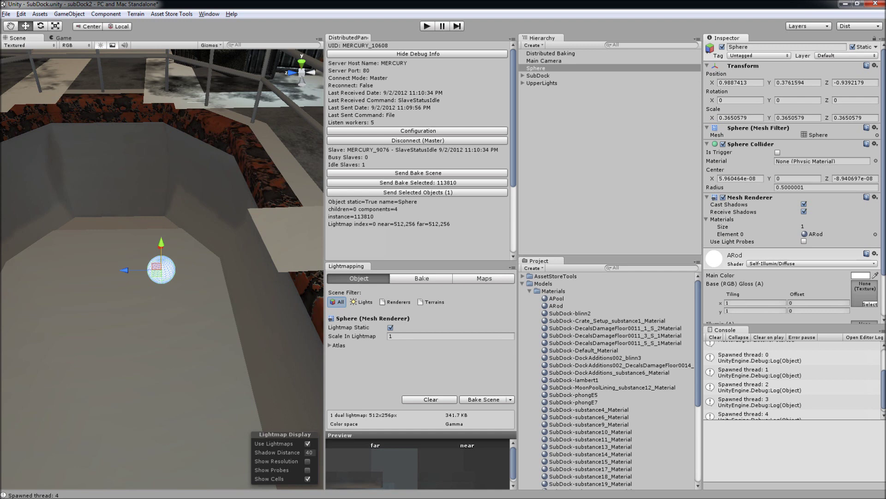
- Save the scene, send the SubDock scene asset to the slave and accept the completed bake
click(6, 13)
click(28, 49)
key(ctrl+s)
click(523, 282)
click(553, 306)
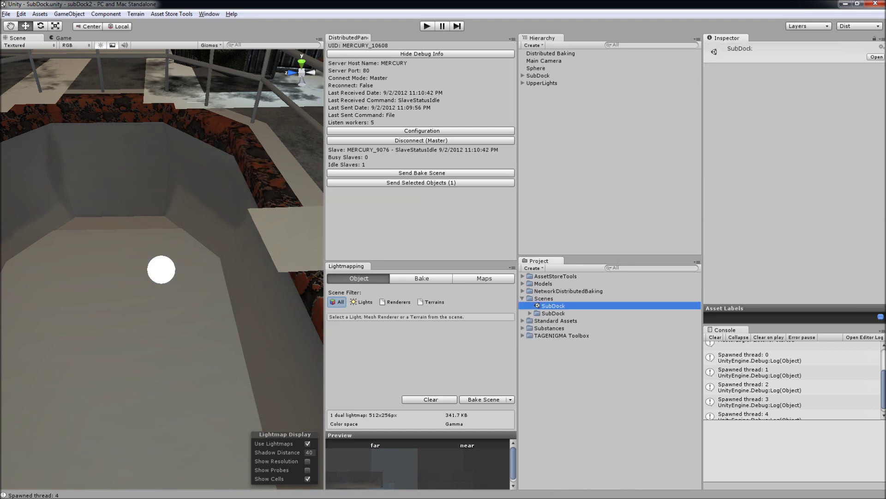
click(421, 182)
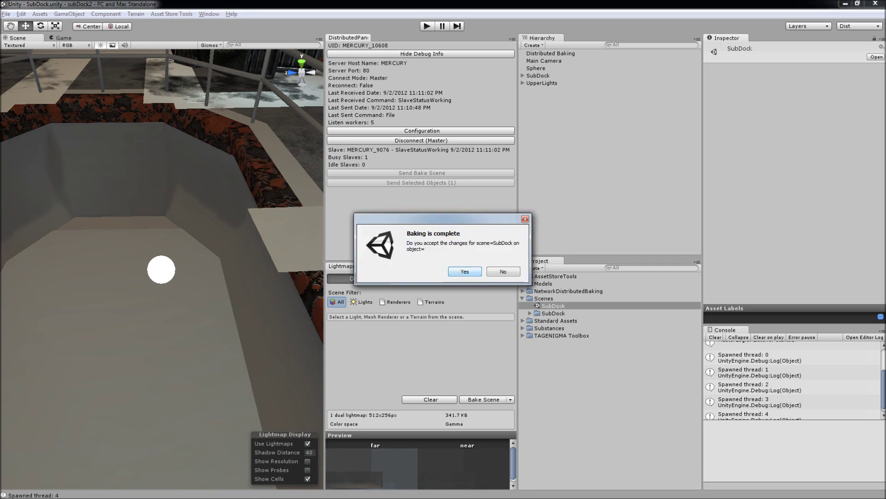
key(Return)
- Set the lightmapper emission of the sphere's ARod material to 30
alt+drag(162, 269, 161, 193)
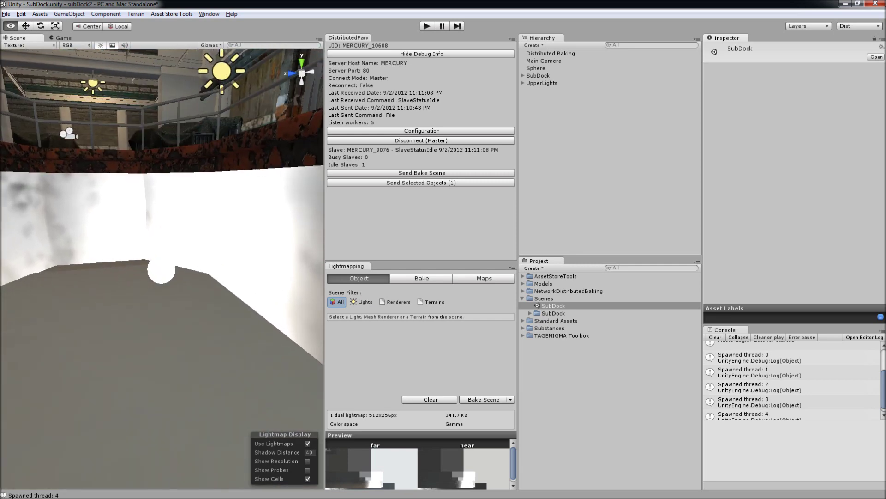
alt+drag(165, 291, 157, 277)
click(161, 269)
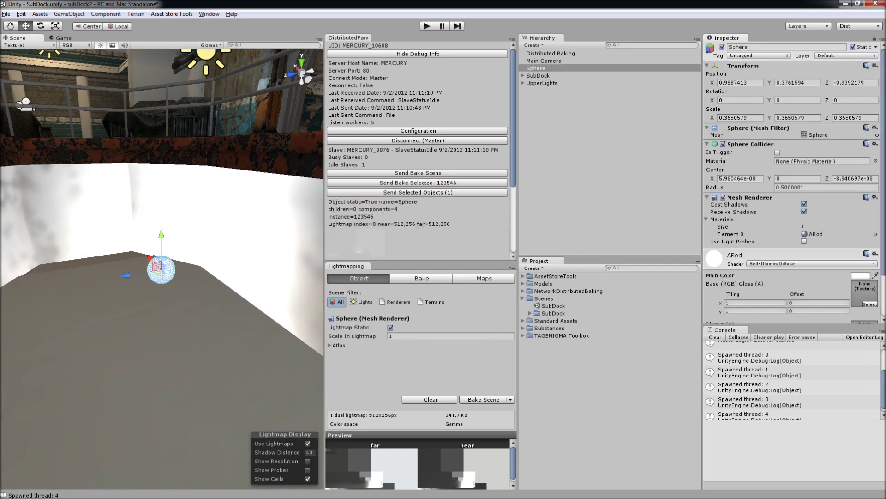
scroll(791, 185, down, 3)
click(864, 312)
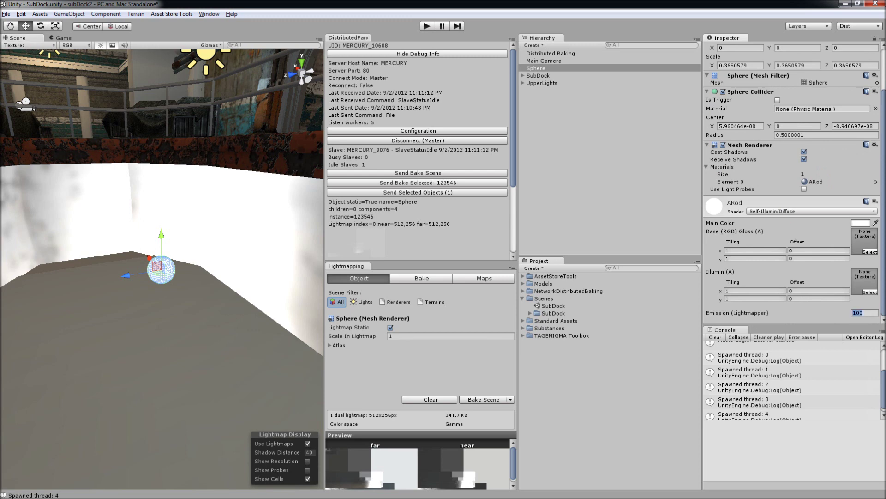
text(30)
key(Return)
- Bake only the selected sphere on the slave and accept the completed bake
click(418, 192)
click(417, 182)
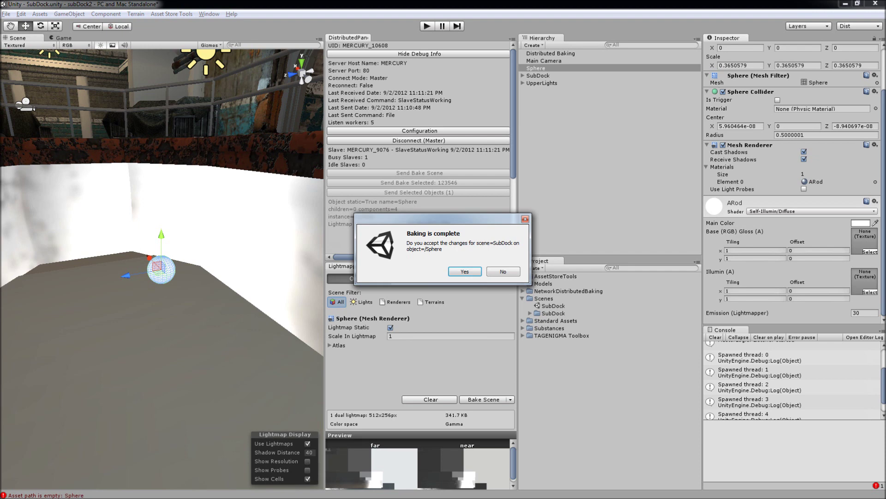
click(464, 271)
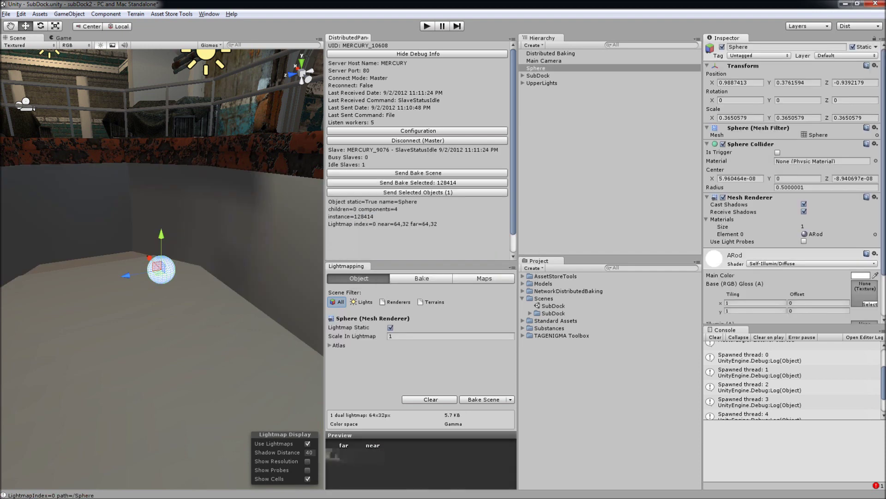
- Move the sphere up and toward the pool wall, to about Y 1.04 and Z -1.86, and save the scene
drag(161, 240, 161, 189)
drag(127, 222, 193, 215)
key(ctrl+s)
- Send the SubDock scene asset to the slave and accept the bake with the moved sphere
click(553, 305)
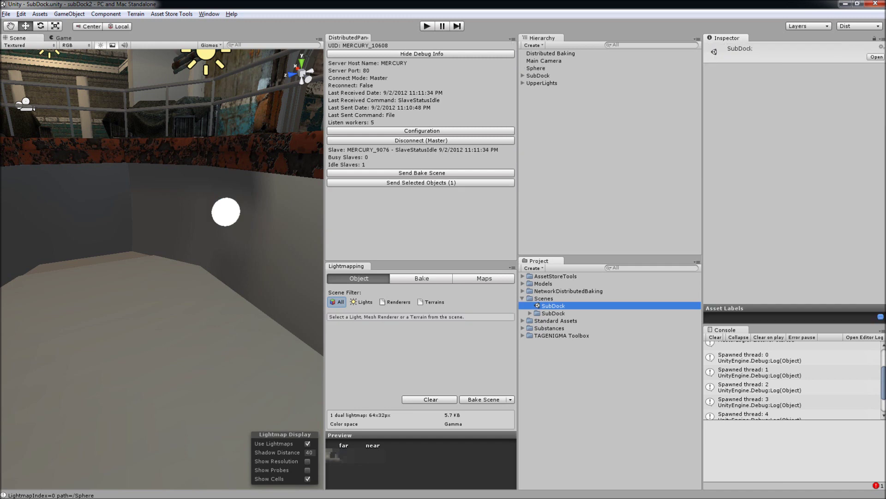
click(421, 183)
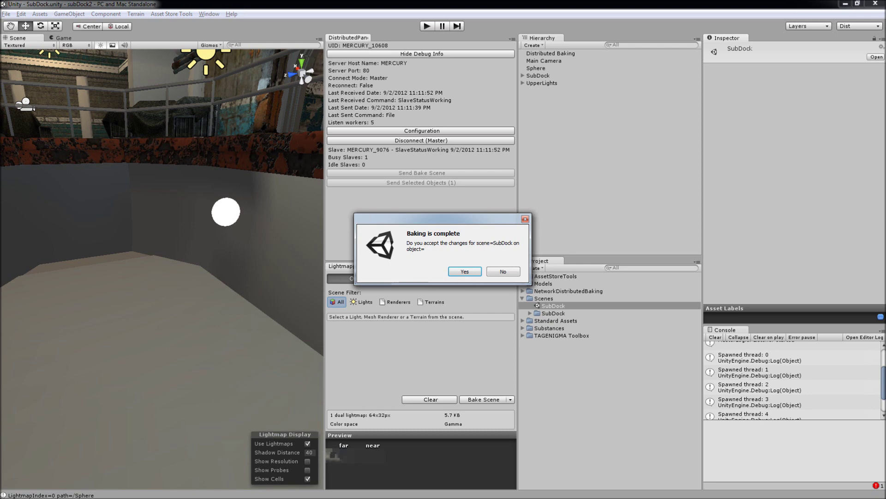
key(Return)
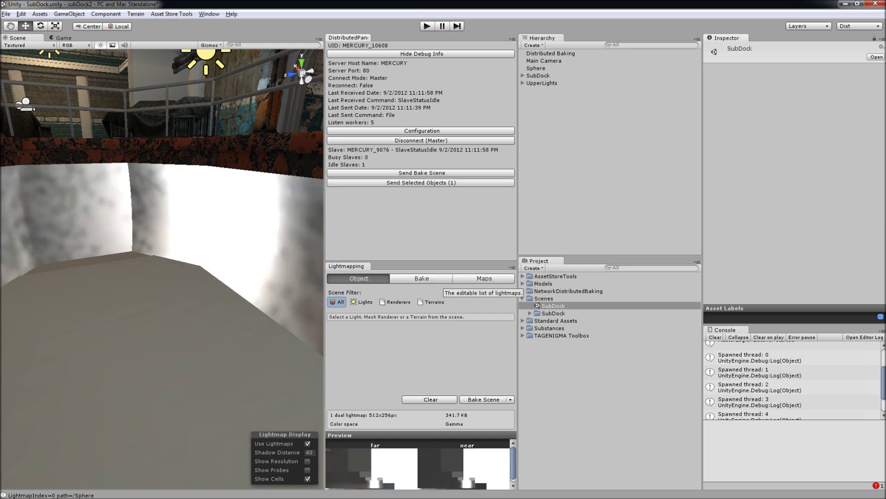
- Set the lightmapper emission of the sphere's ARod material to 15
click(225, 212)
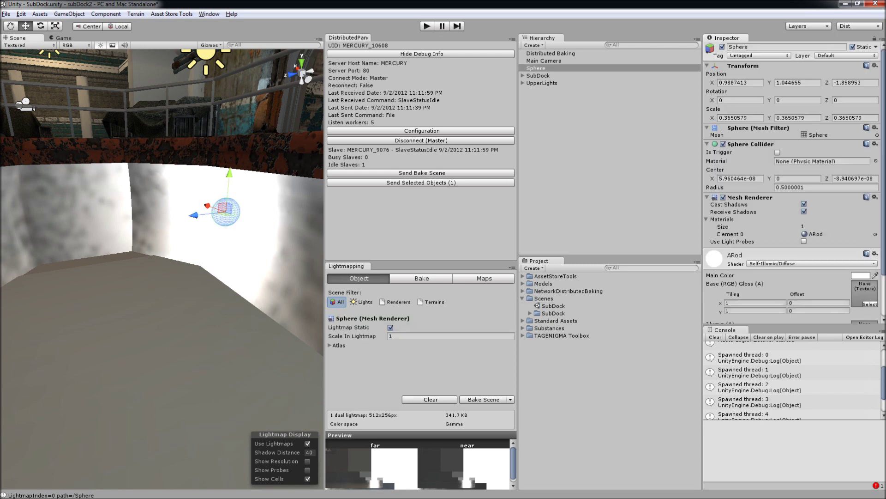
scroll(792, 184, down, 3)
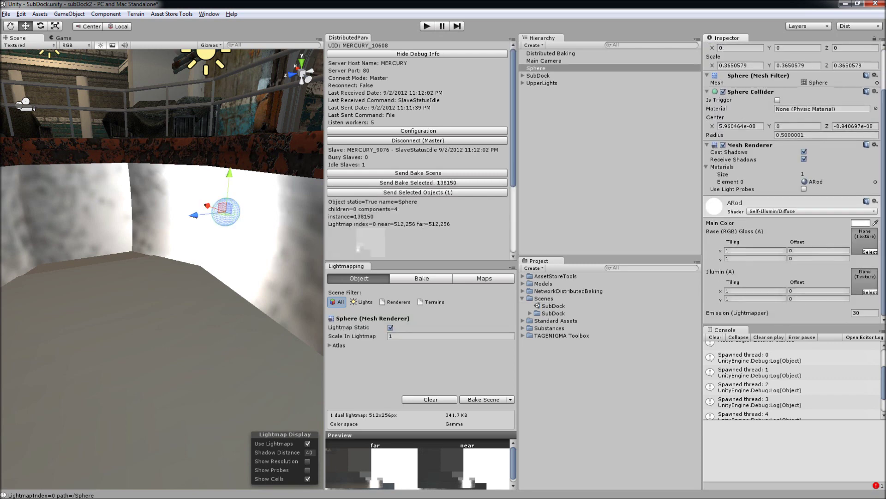
click(859, 312)
text(15)
- Send the ARod material from the Models Materials folder to the slave and accept the completed bake
click(523, 283)
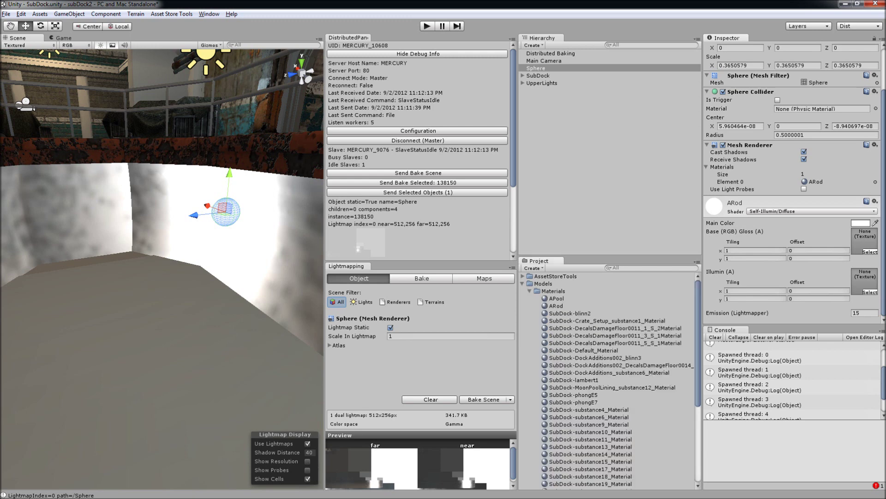
click(556, 306)
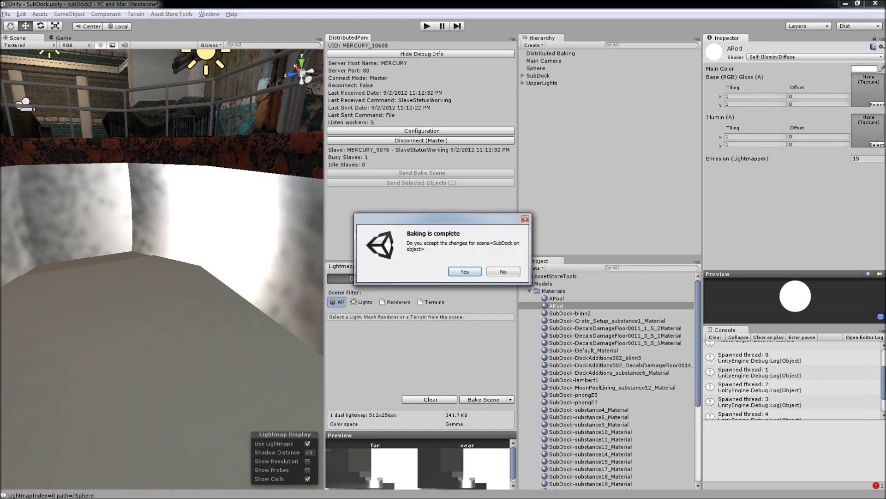
key(Return)
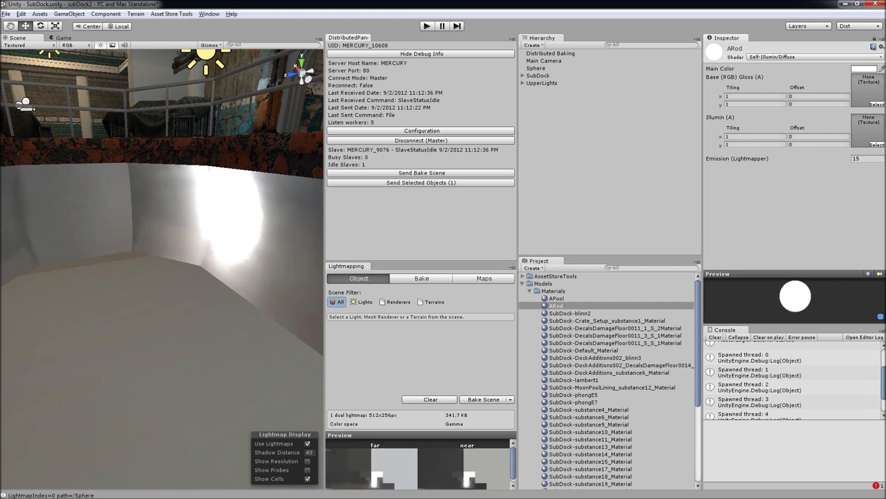
- Set ARod's lightmapper emission to 5 and rebake it through the slave, accepting the result
alt+drag(147, 221, 230, 268)
scroll(185, 259, down, 6)
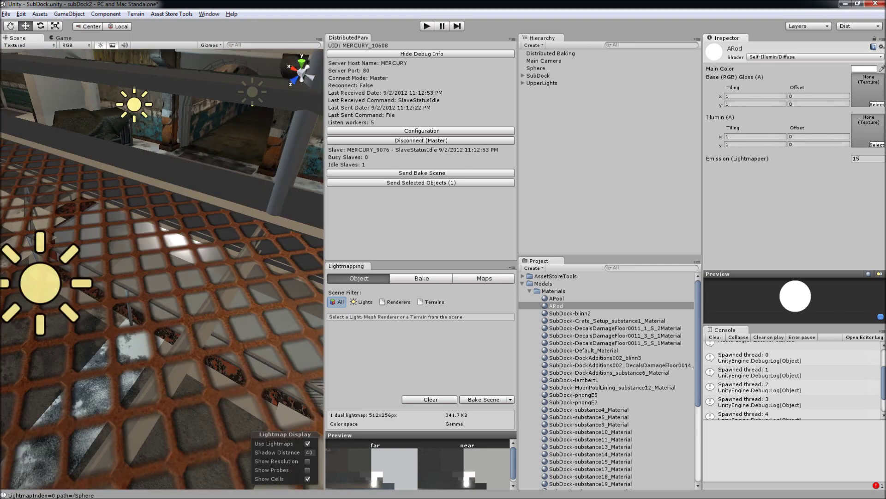
alt+drag(185, 240, 132, 303)
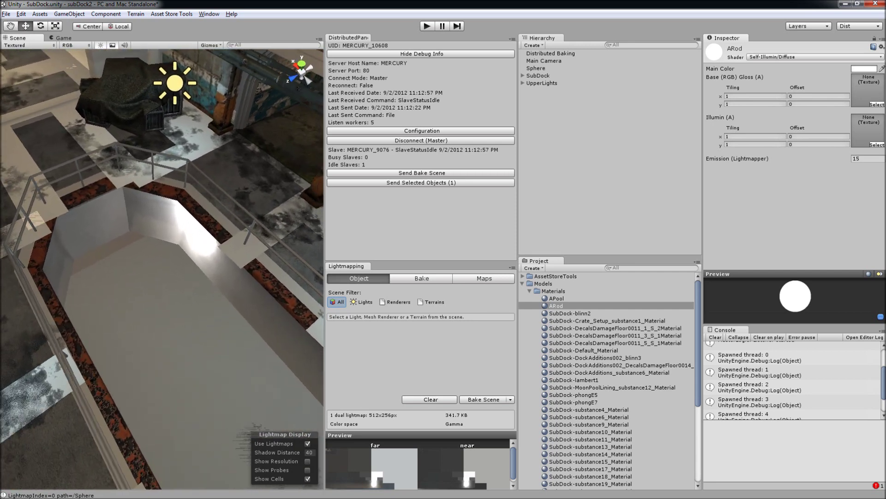
click(861, 158)
text(5)
click(421, 182)
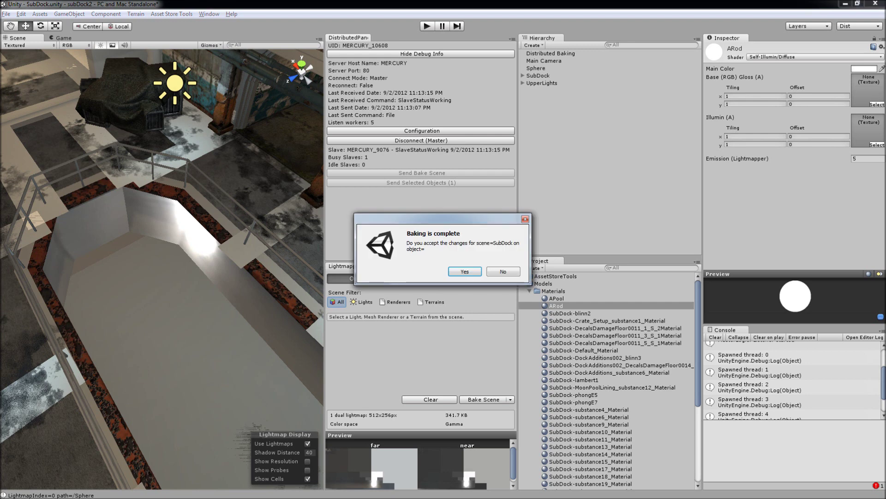
click(467, 273)
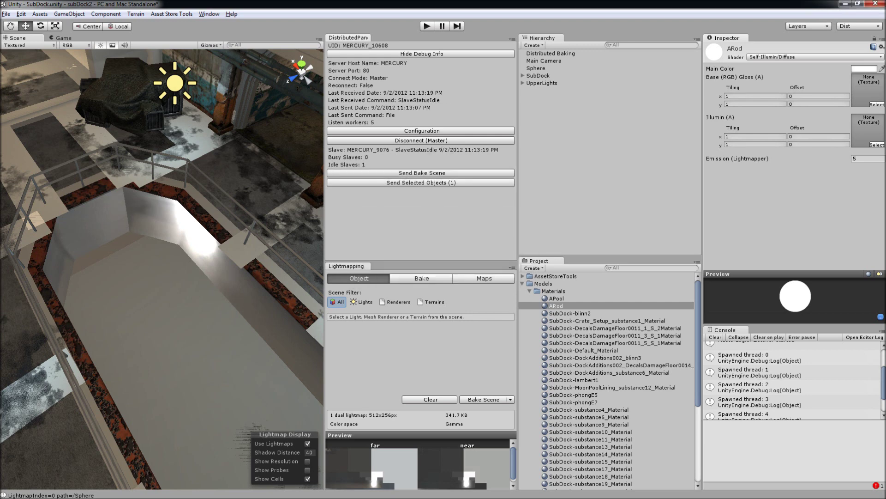
- Set ARod's lightmapper emission to 1, save the project and accept the slave's rebake
click(859, 158)
text(1)
click(6, 13)
click(28, 94)
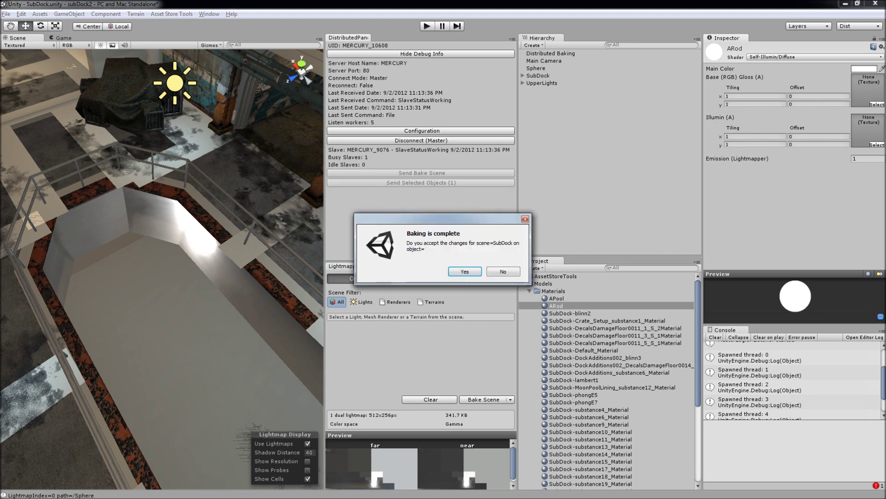
click(465, 271)
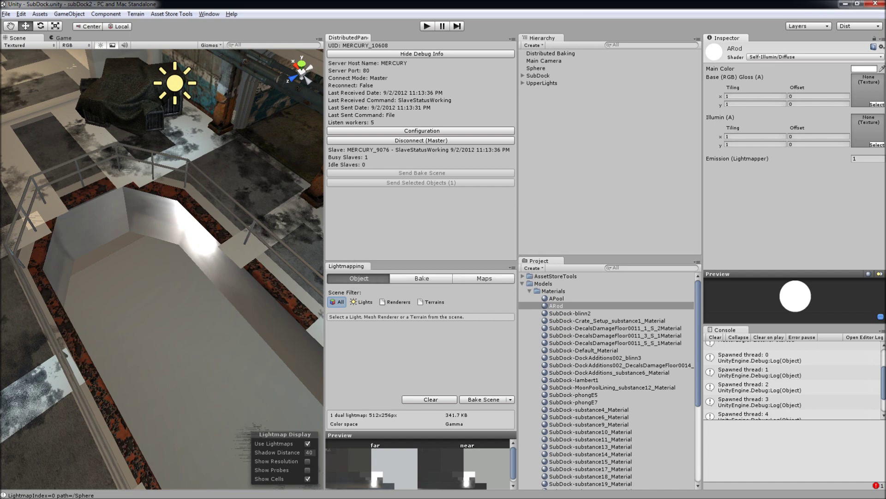
- Select the sphere by the pool wall and set its ARod material's main color to pure red (255, 0, 0)
click(196, 233)
key(f)
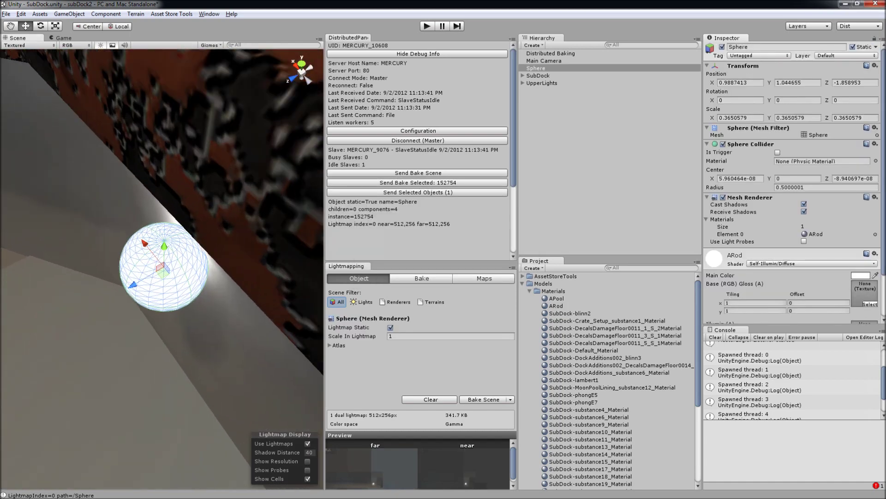
alt+drag(196, 233, 231, 156)
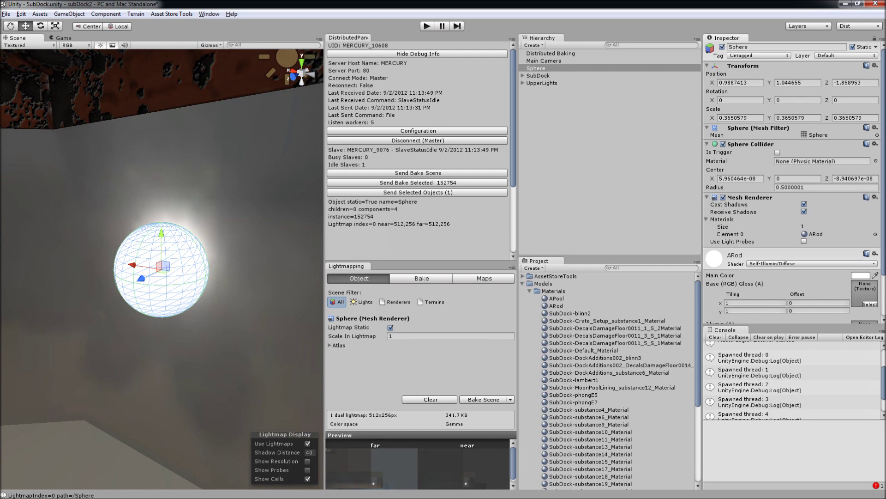
alt+drag(231, 156, 173, 188)
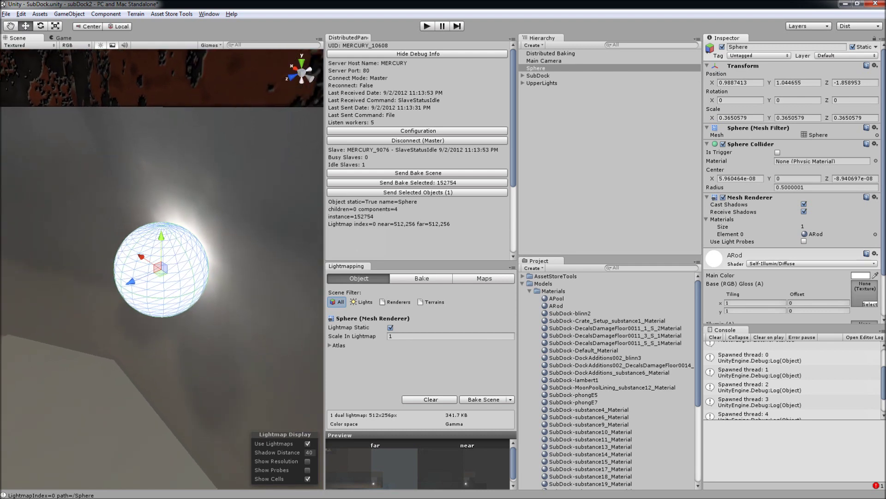
click(860, 275)
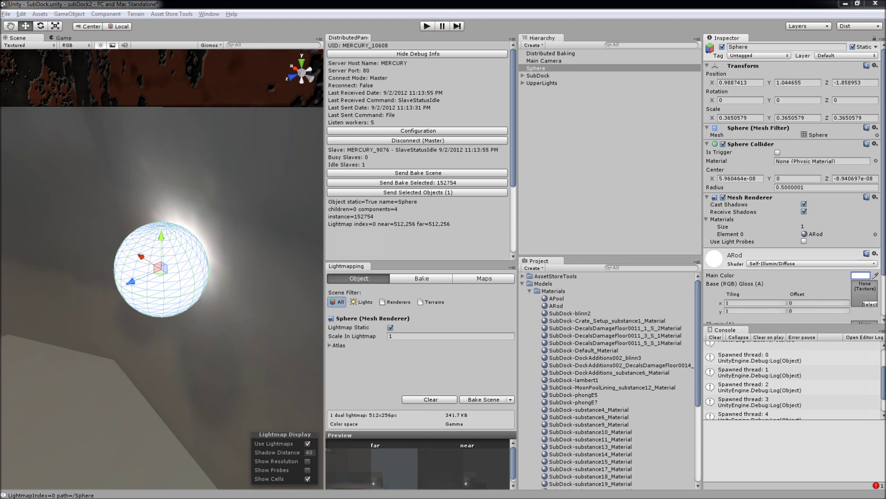
drag(0, 164, 331, 136)
drag(333, 177, 356, 173)
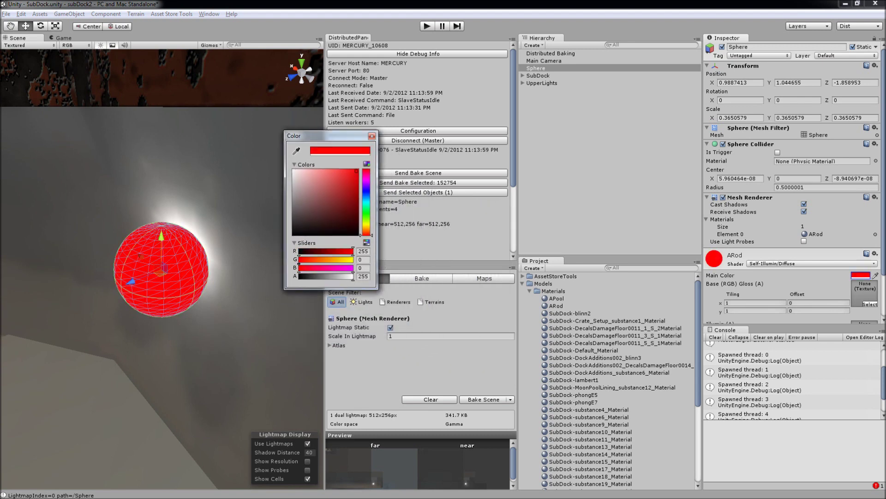
click(372, 136)
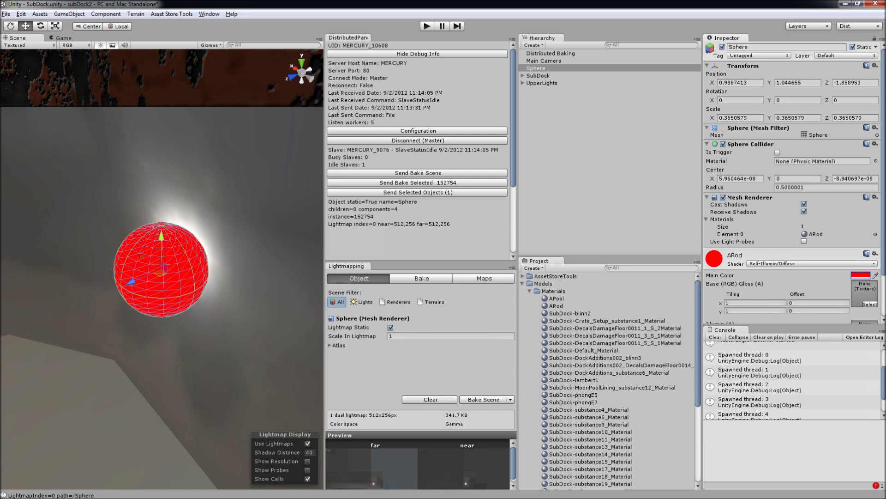
- Send the red ARod material to the slave and save the project
click(555, 306)
click(421, 182)
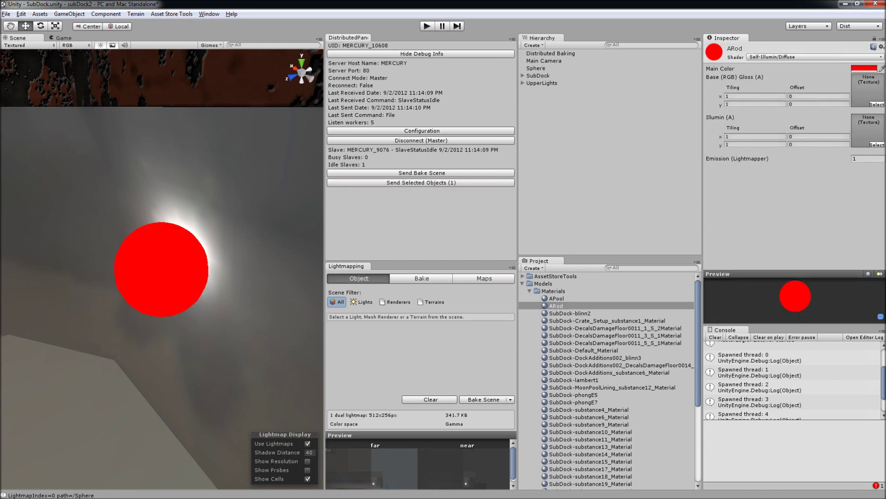
click(6, 14)
click(23, 93)
- Reselect the ARod material, send it to the slave again and accept the completed bake
click(556, 298)
click(556, 305)
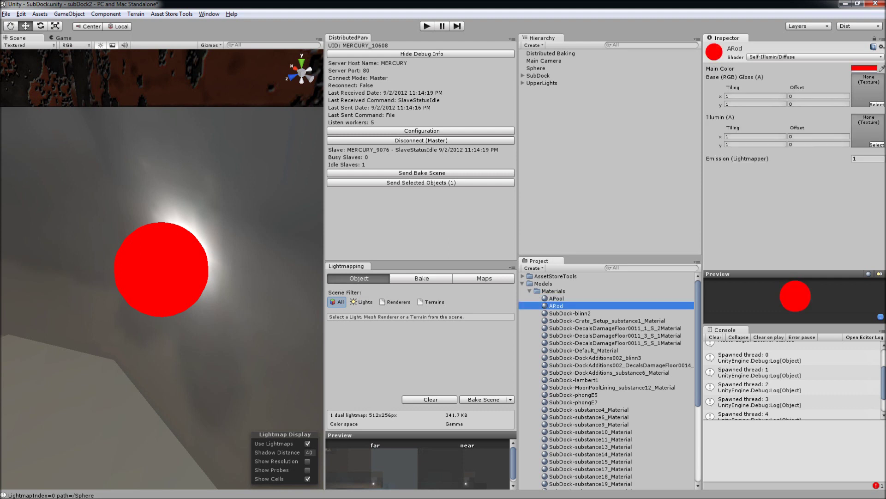
click(421, 182)
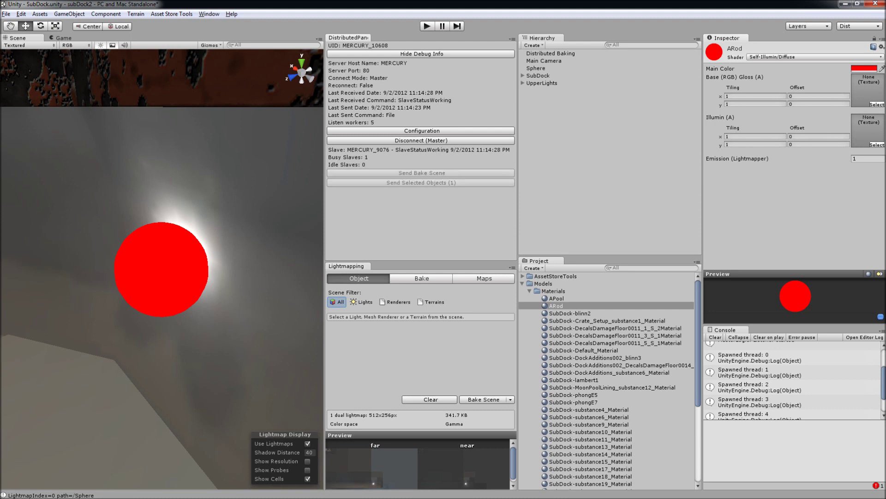
key(Return)
- Send the SubDock scene asset to the slave and accept the completed bake
click(569, 313)
click(555, 305)
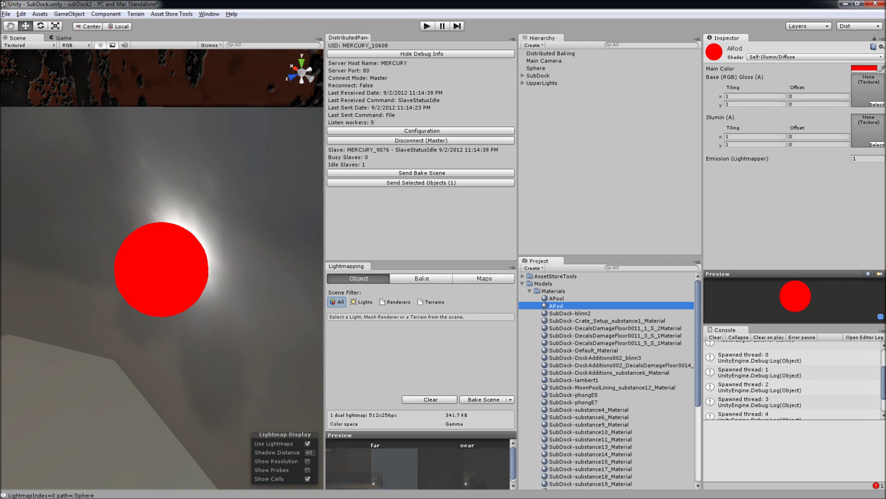
scroll(607, 381, down, 5)
click(161, 269)
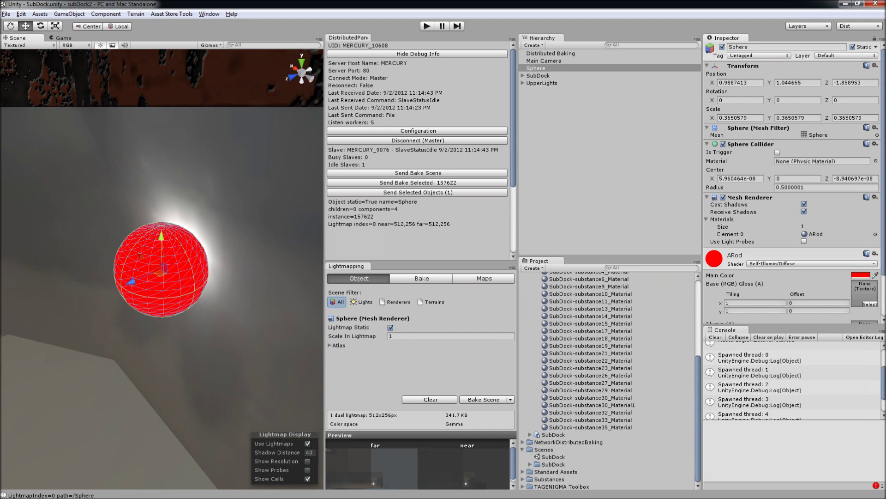
click(553, 457)
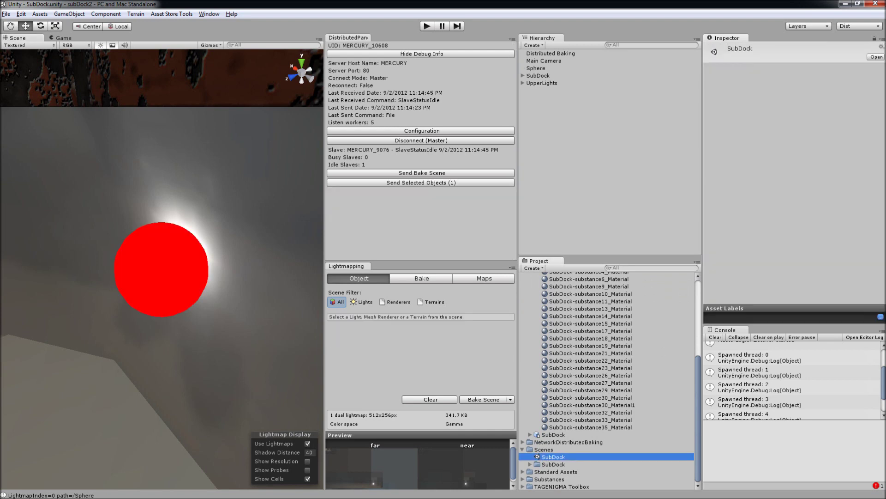
click(421, 182)
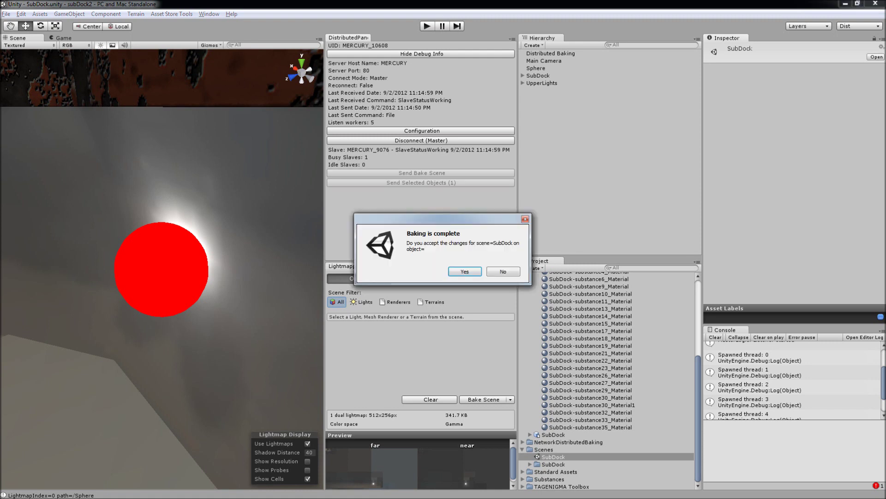
key(Return)
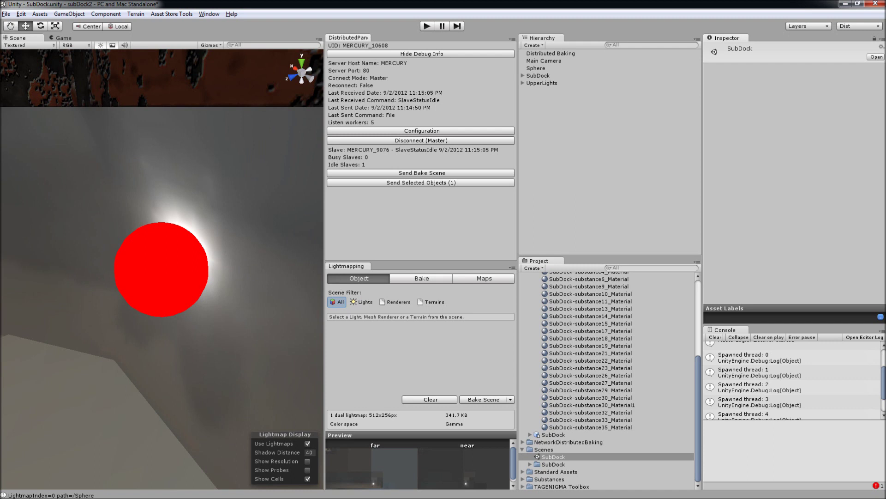
- Save the scene, resend the sphere's ARod material to the slave and accept the completed bake
key(ctrl+s)
click(161, 269)
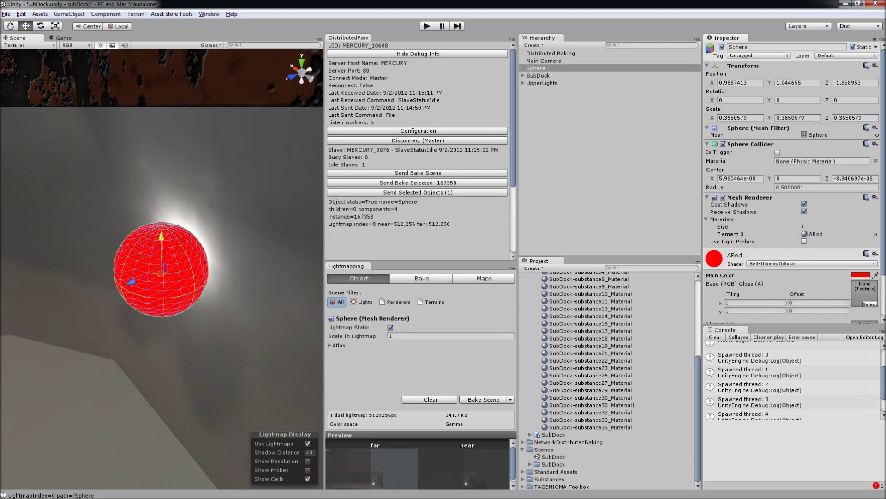
double_click(815, 234)
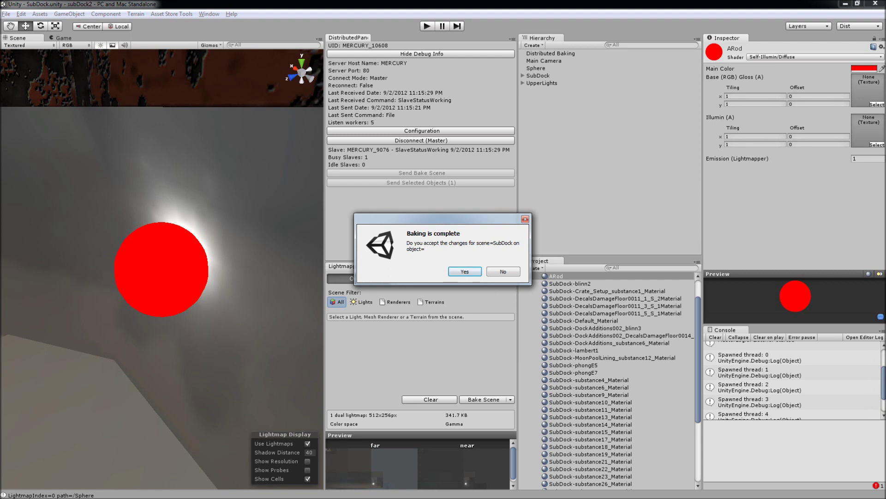
click(465, 271)
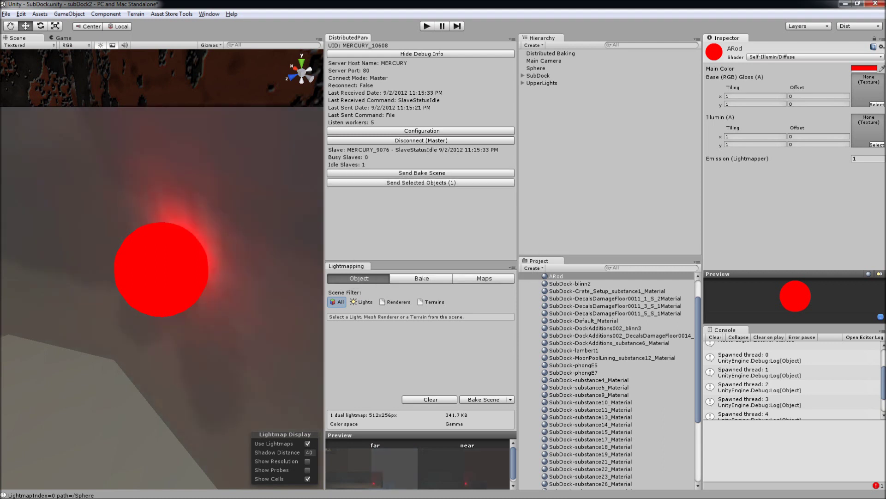
alt+drag(194, 296, 261, 189)
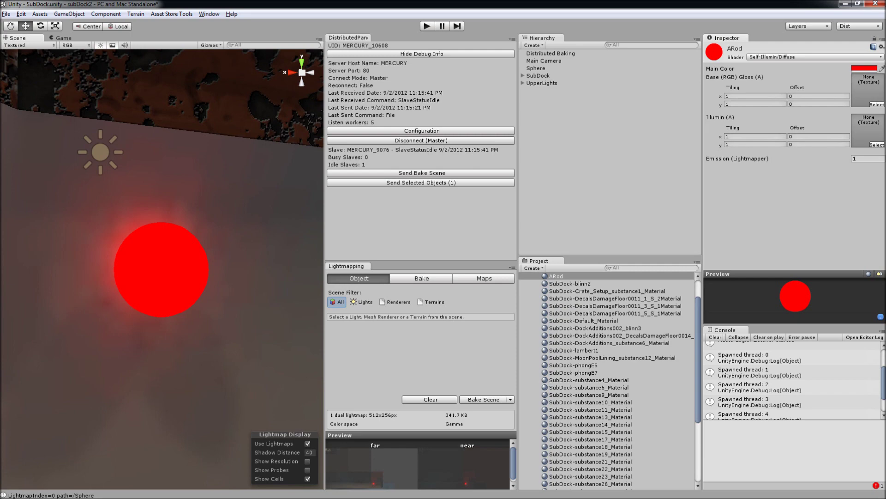